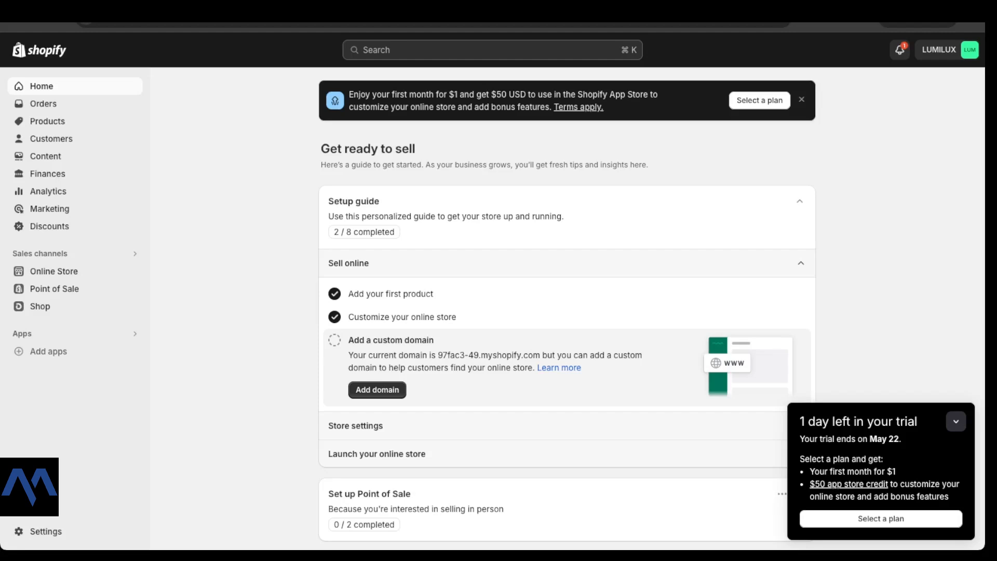
Step: Start a new product collection and title it "THE FIZA RING COLLECTION"
click(48, 121)
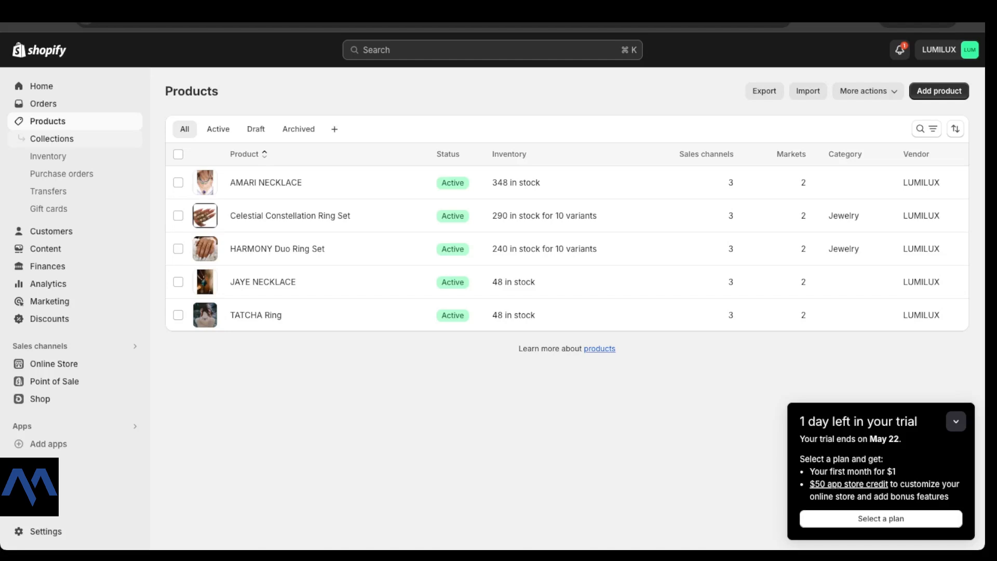
click(52, 139)
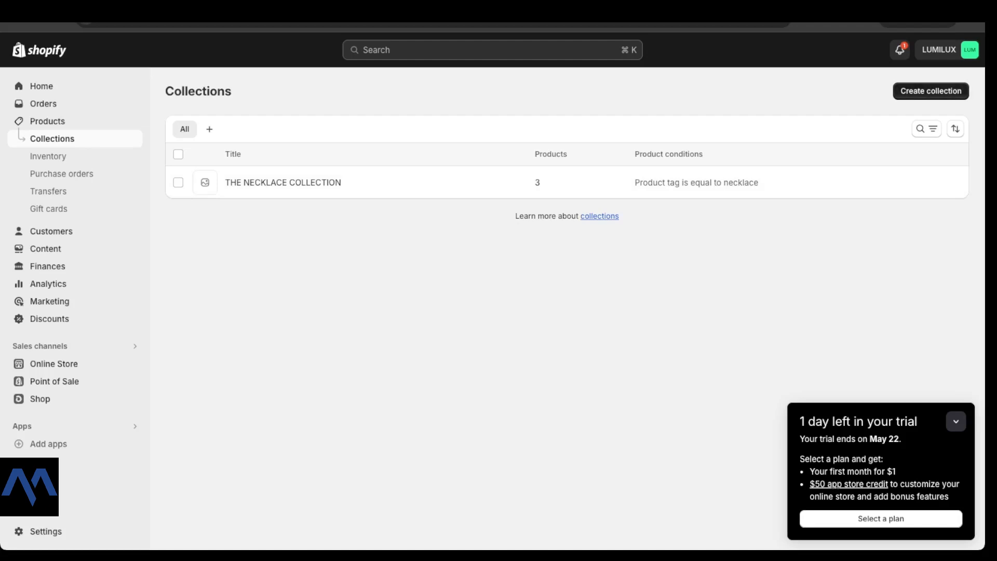
click(931, 91)
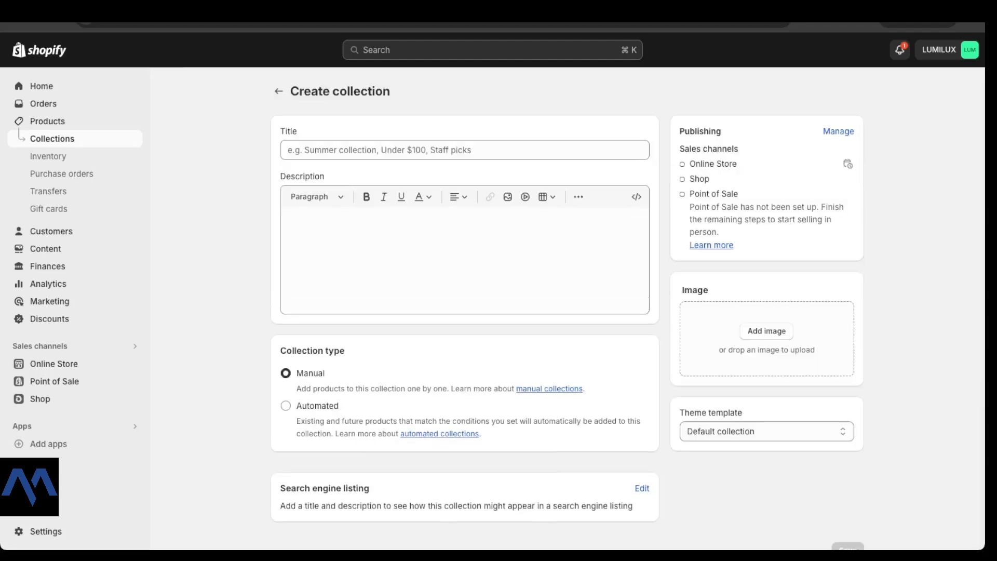
click(464, 151)
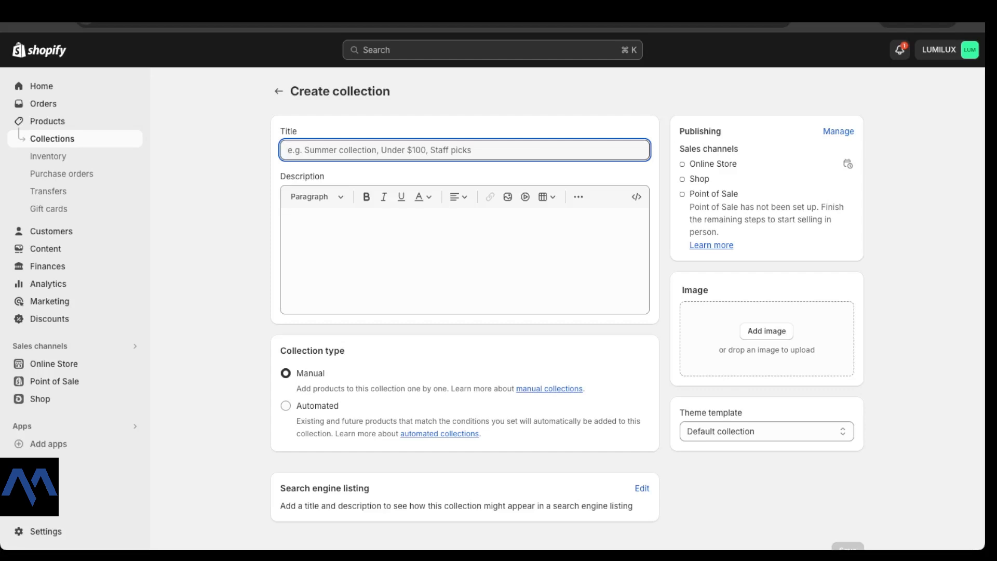
text(TH)
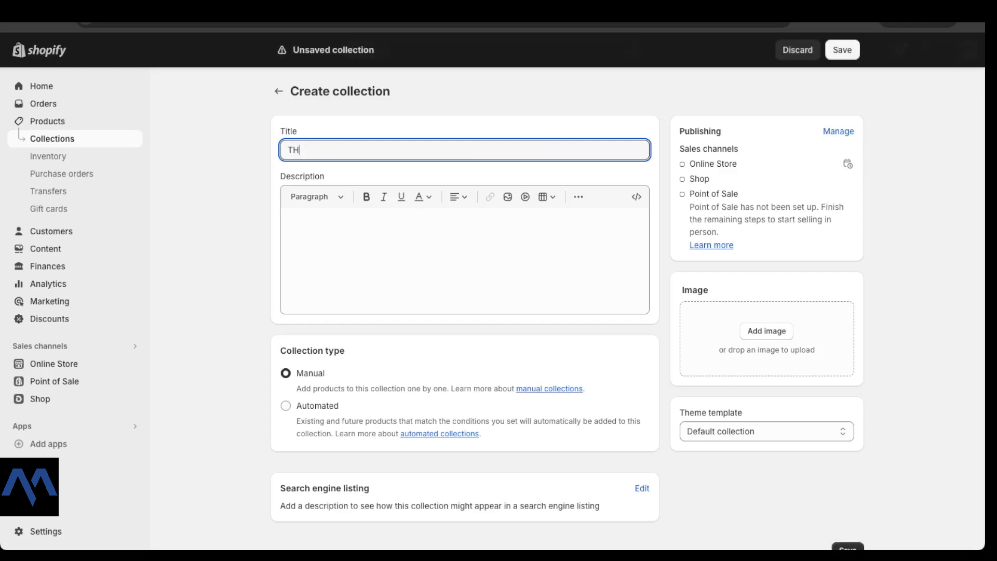
text(E FIZA RING COLLECTION)
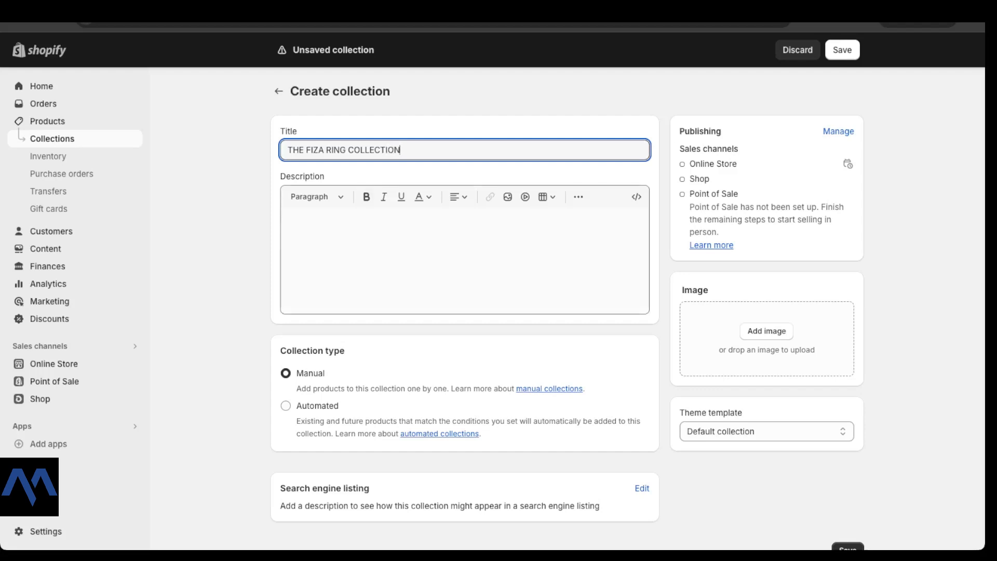
Step: Set the new collection's type to Automated and review its conditions section
click(288, 220)
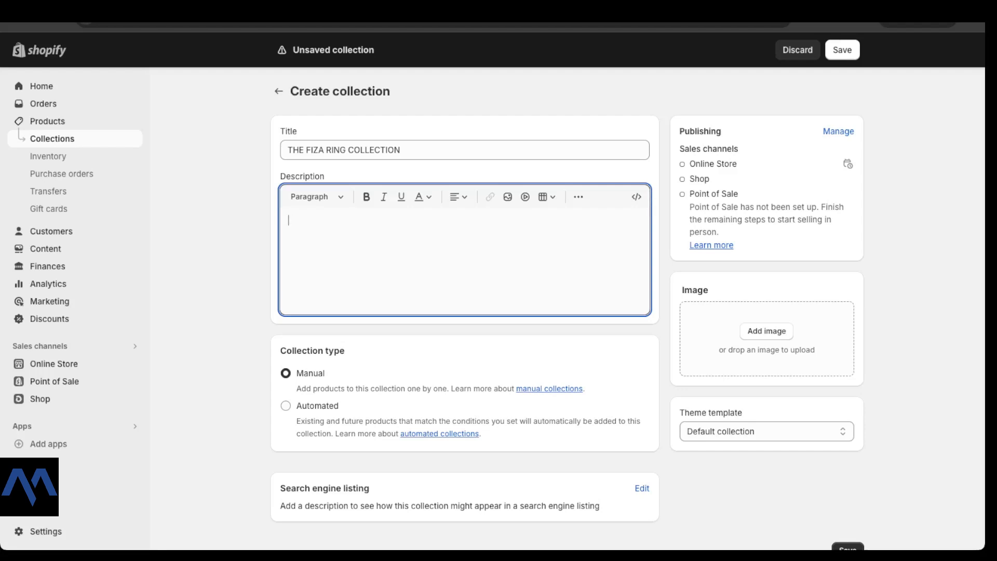
scroll(465, 306, down, 1)
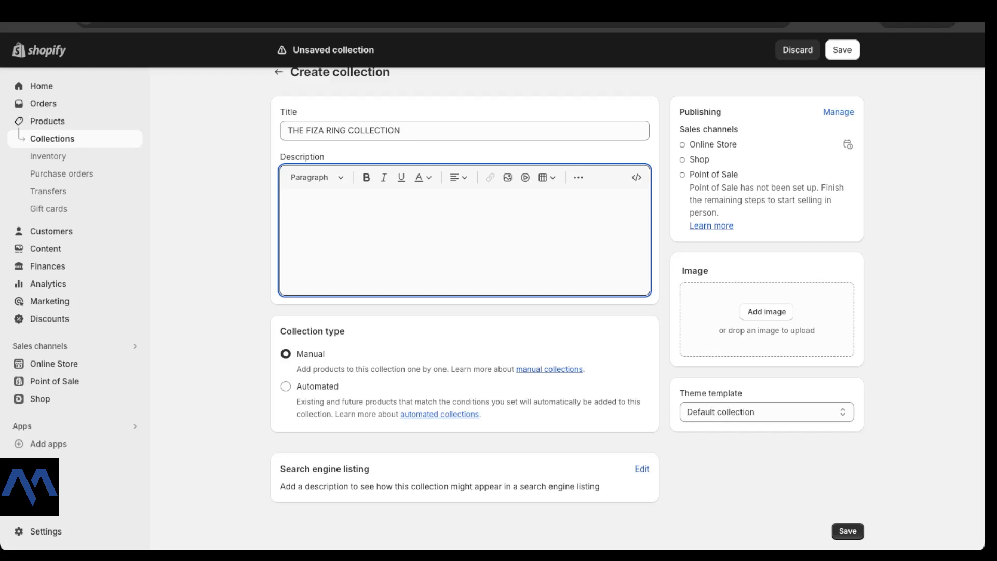
drag(279, 331, 345, 330)
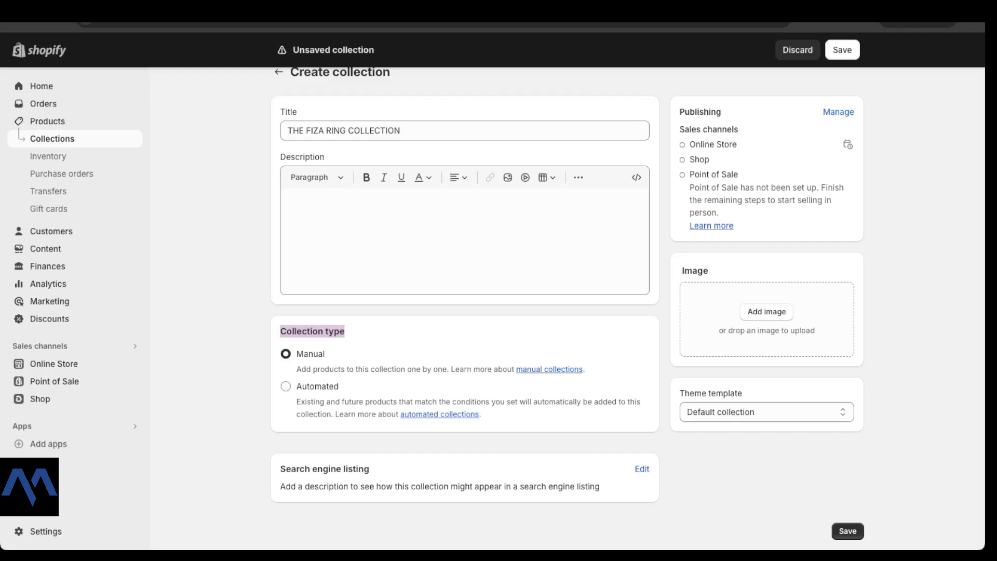
click(286, 386)
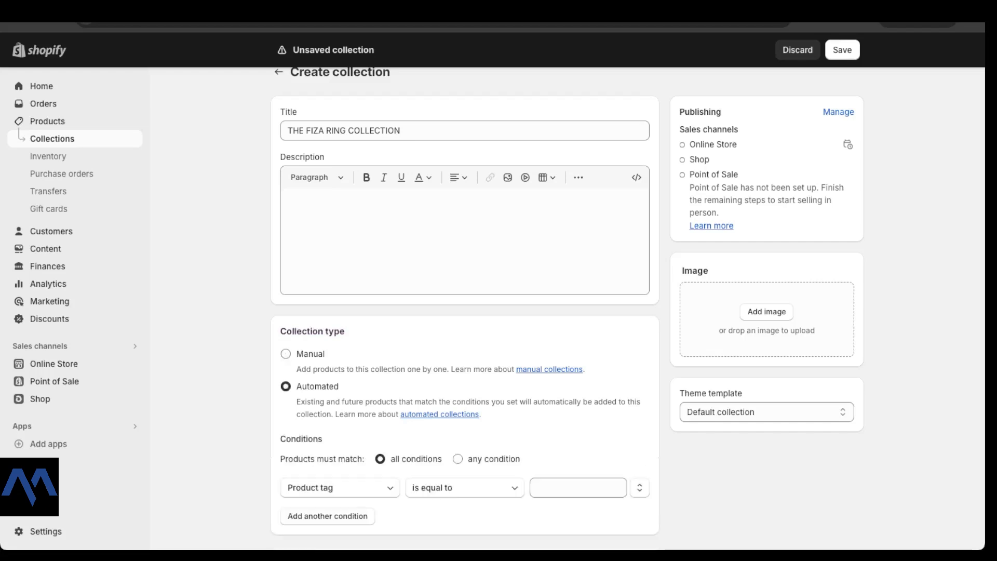
scroll(628, 307, down, 3)
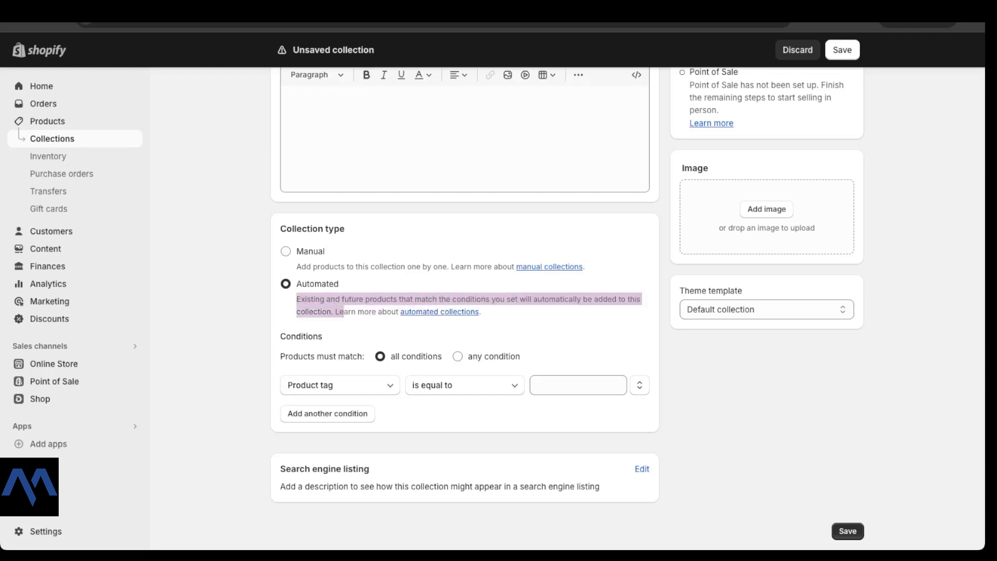
scroll(465, 311, up, 3)
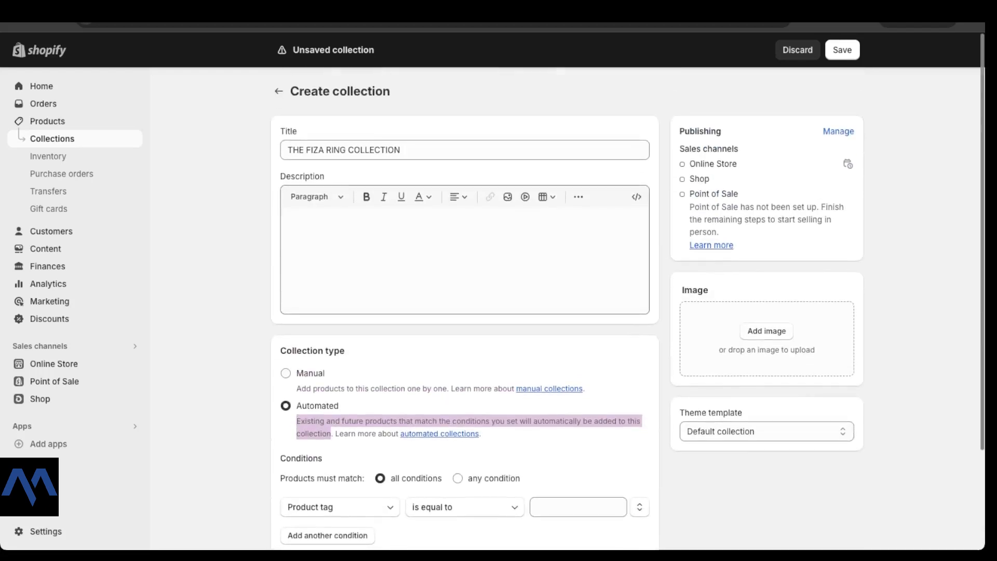
scroll(465, 312, down, 1)
scroll(465, 312, down, 2)
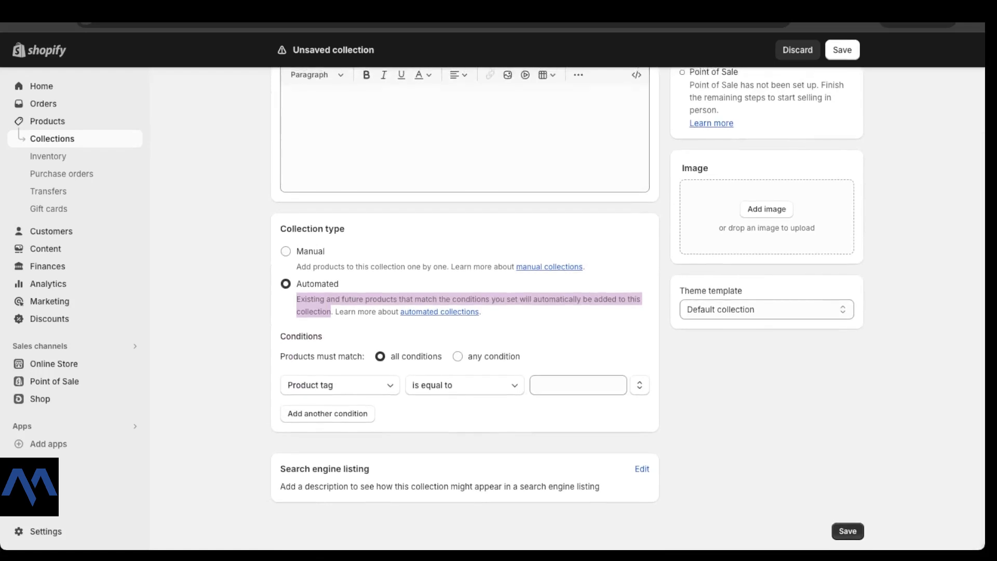
scroll(464, 312, up, 1)
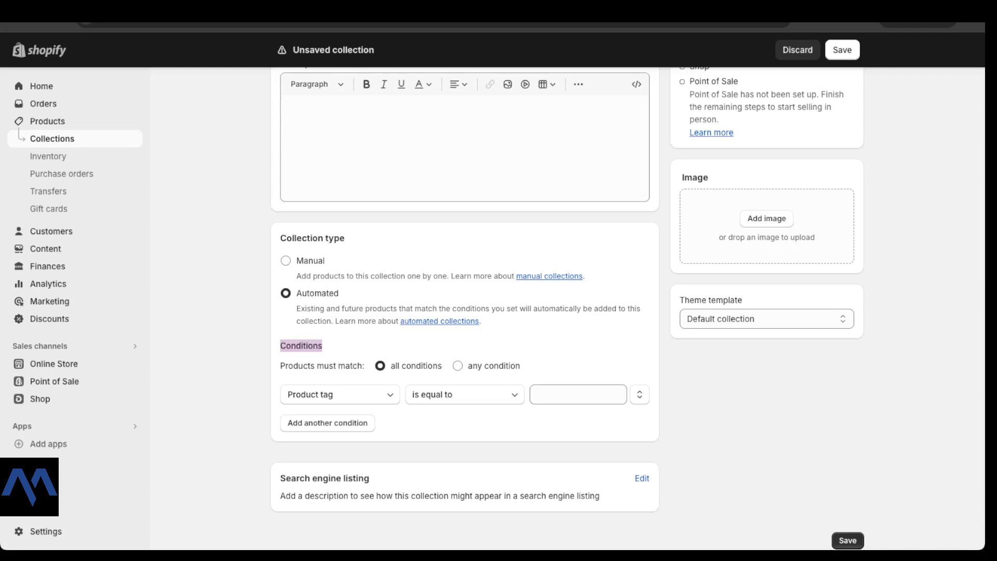
click(457, 365)
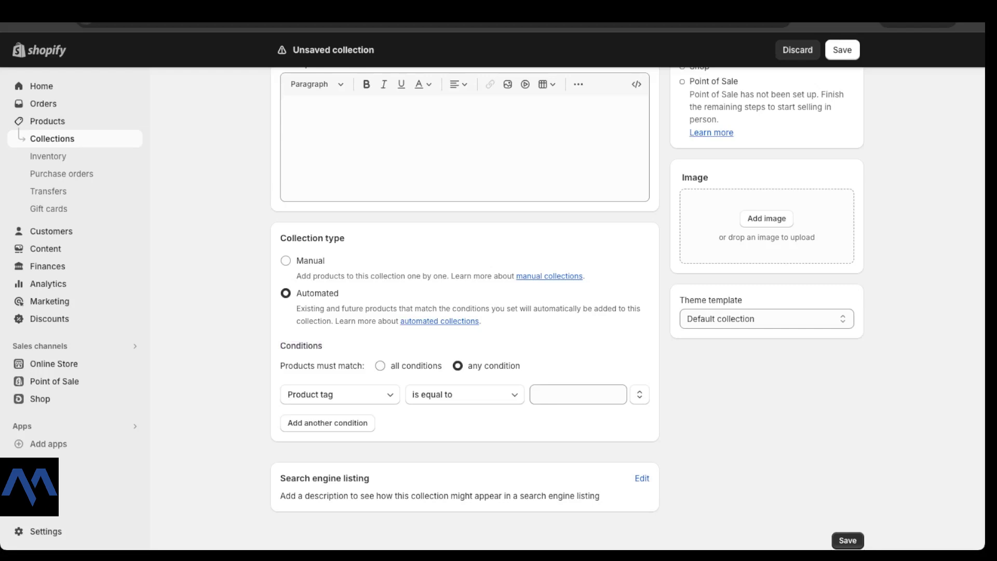
scroll(465, 309, down, 1)
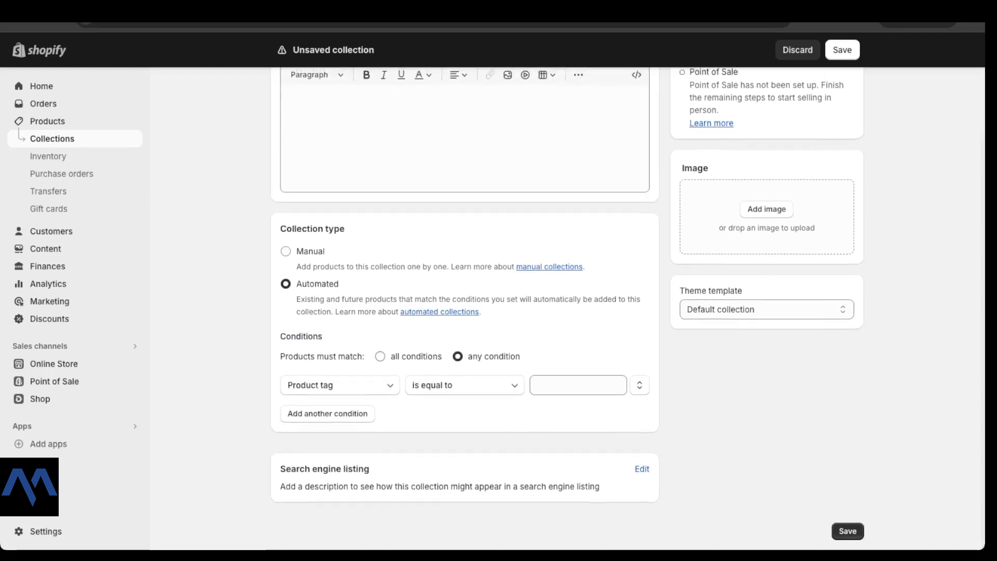
click(381, 356)
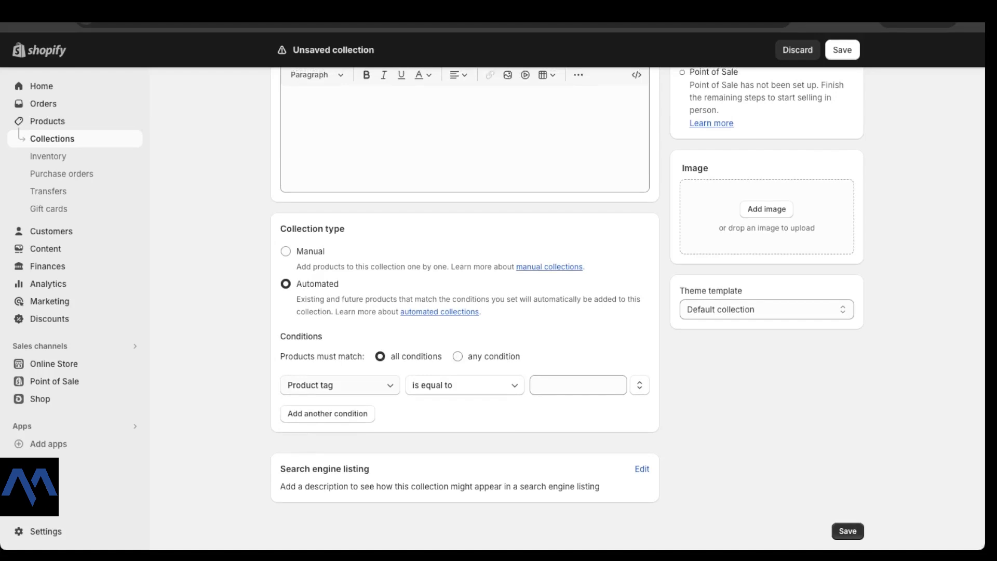
Step: Define the collection's condition as Product tag is equal to ring-set
click(340, 385)
click(340, 385)
click(340, 385)
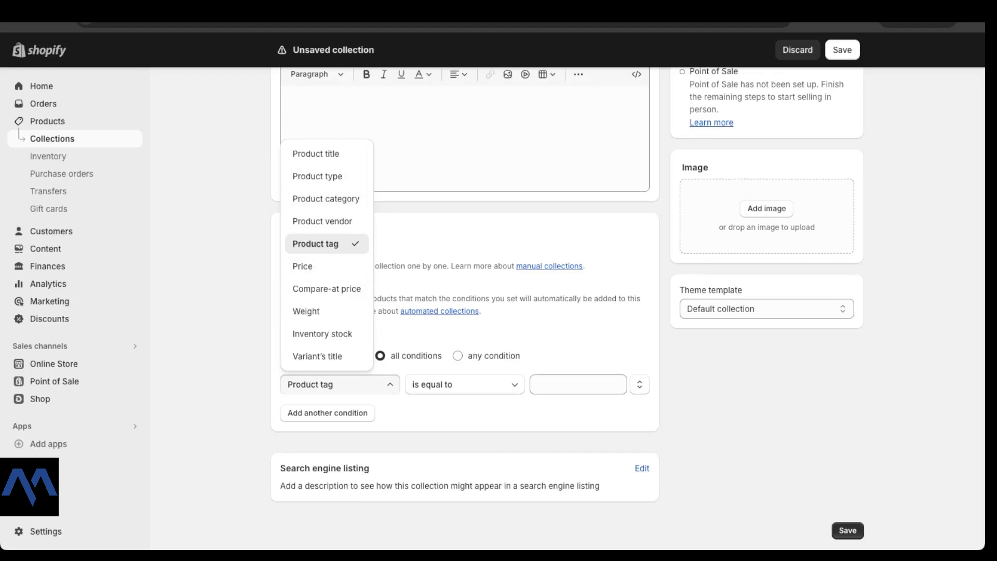
click(340, 386)
click(465, 385)
click(464, 385)
click(578, 385)
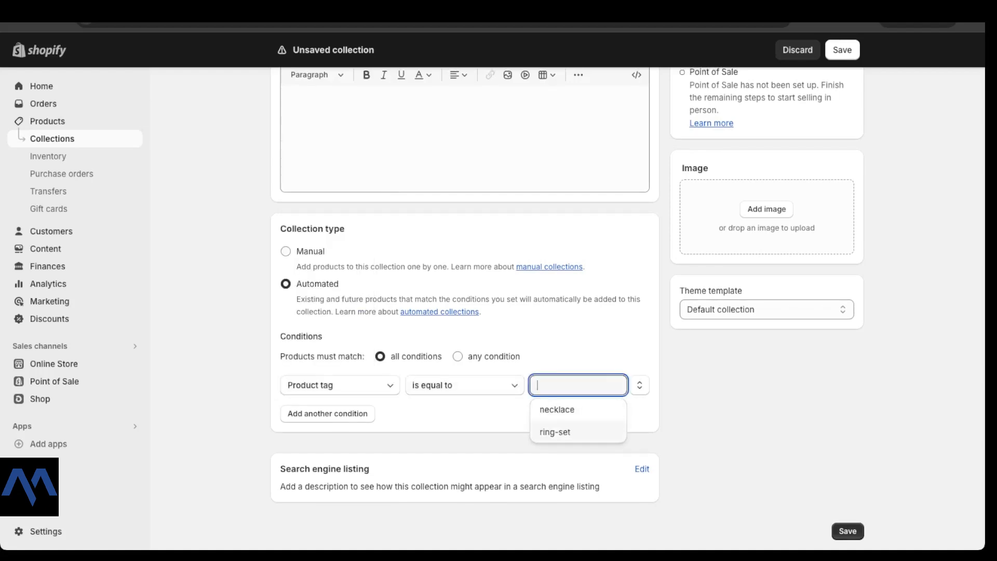
click(555, 432)
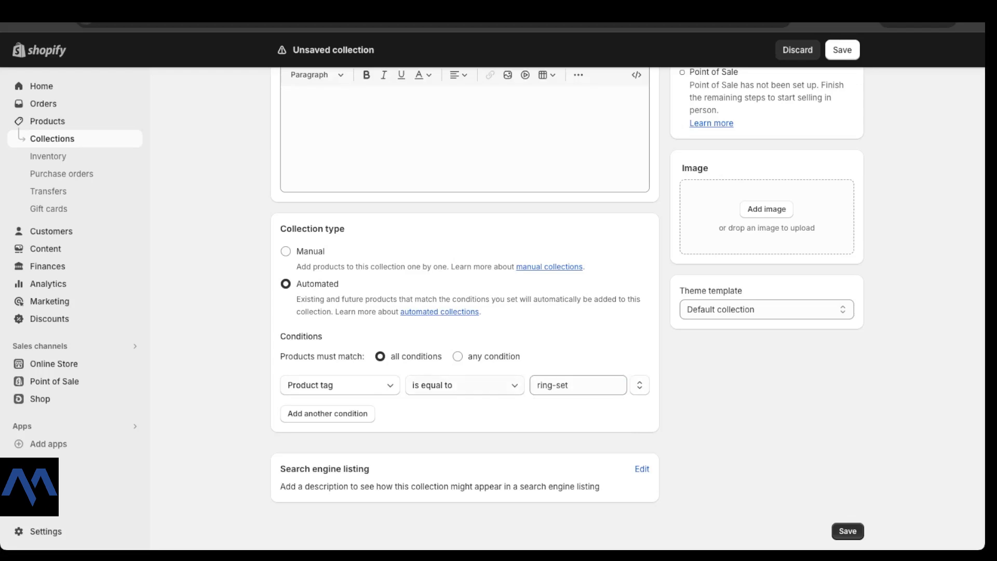
click(578, 385)
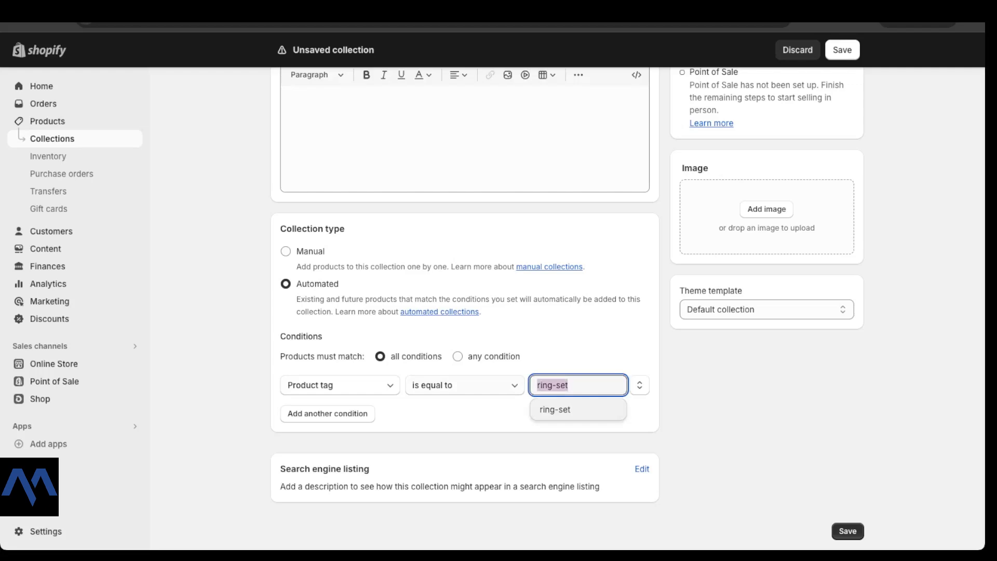
click(554, 410)
Step: Save the ring collection and review the products it includes
scroll(554, 322, up, 3)
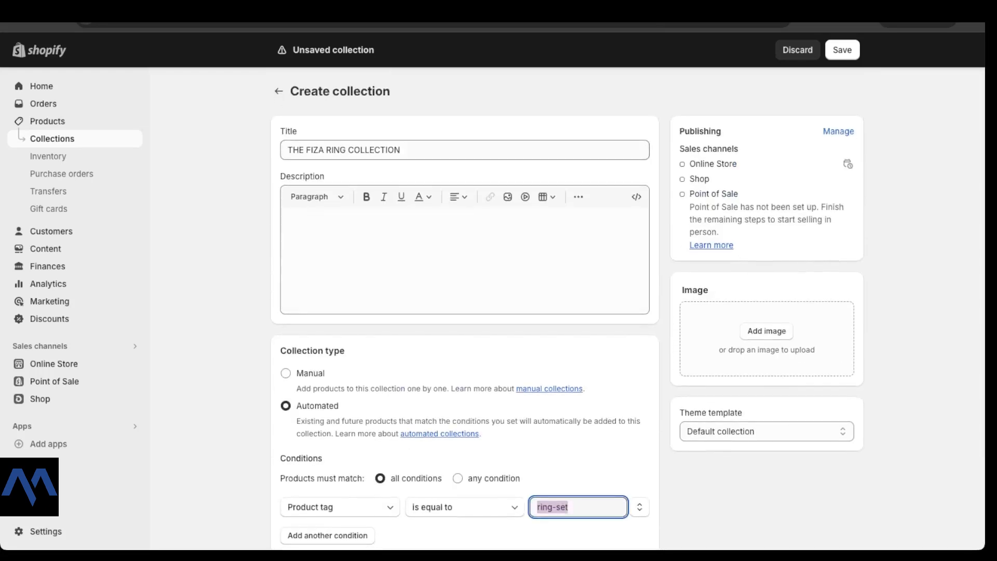
scroll(628, 309, down, 3)
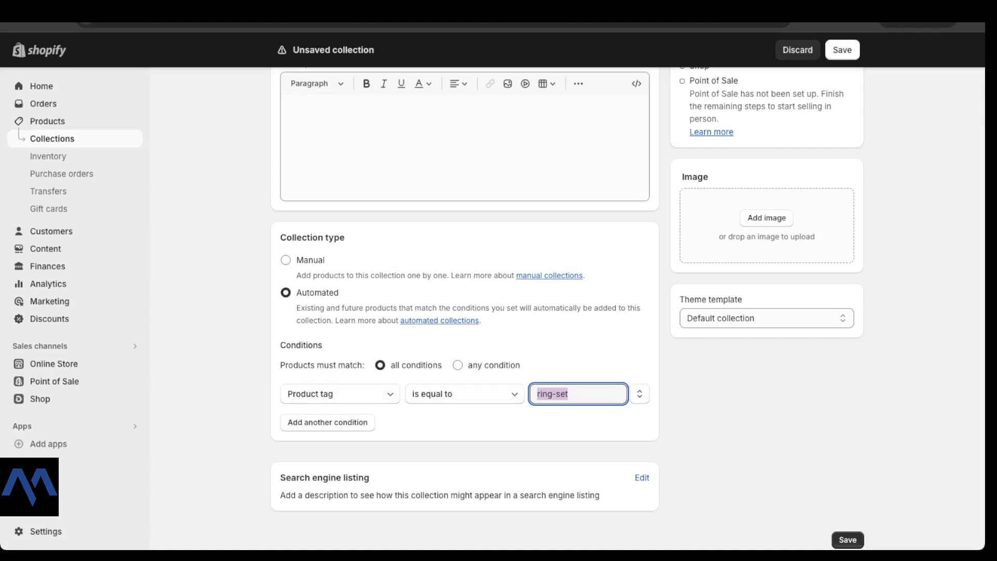
key(Escape)
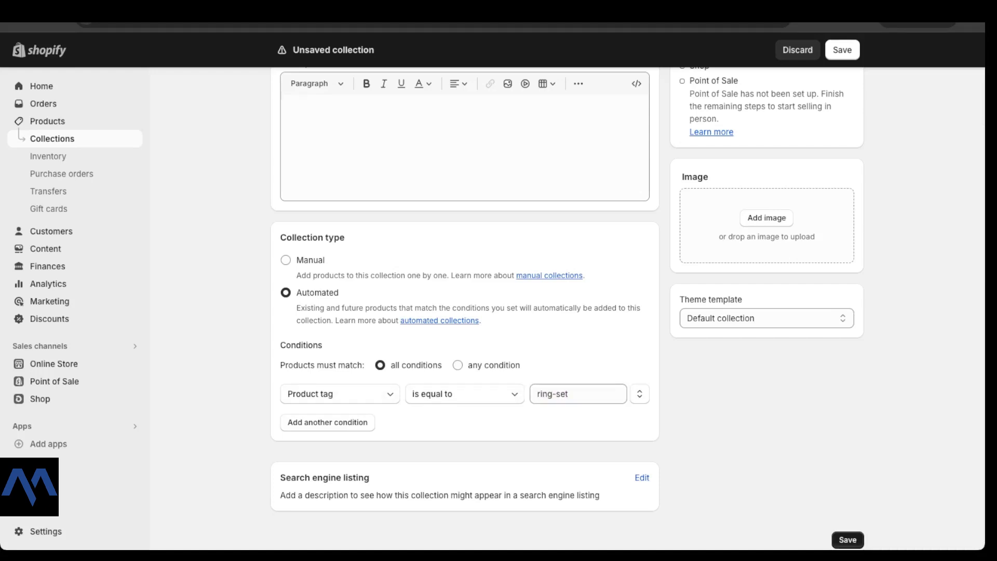
click(847, 539)
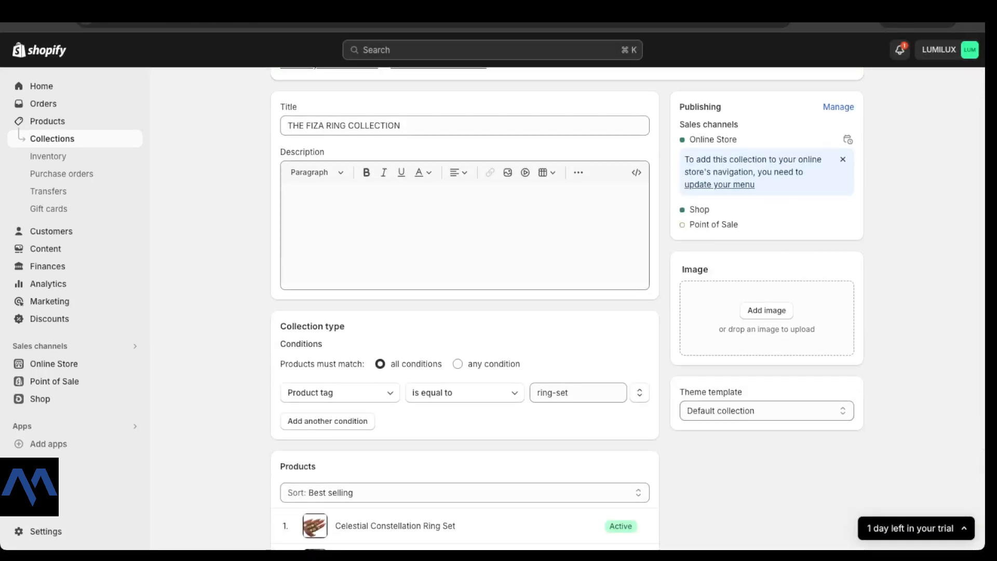
scroll(395, 384, down, 3)
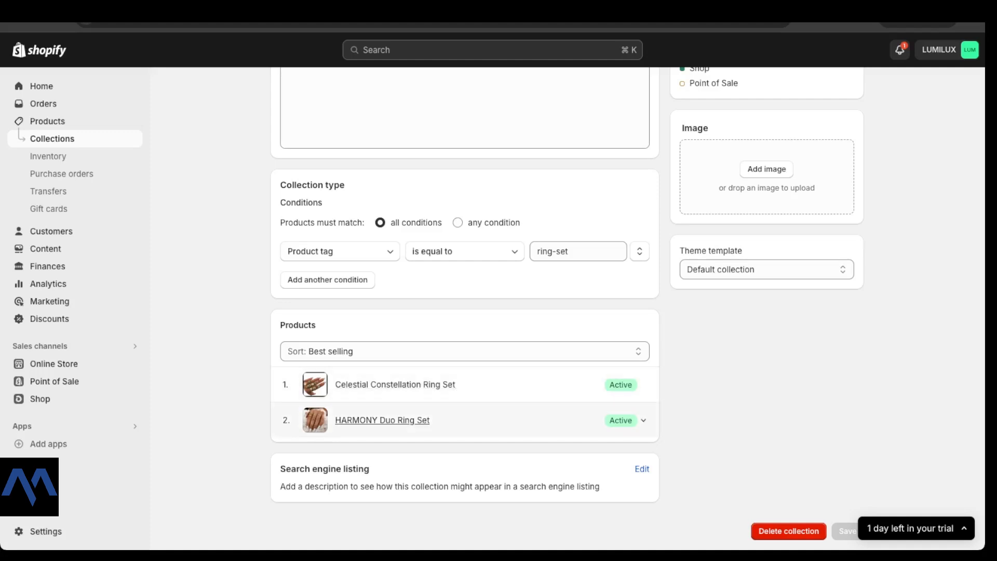
scroll(395, 402, up, 5)
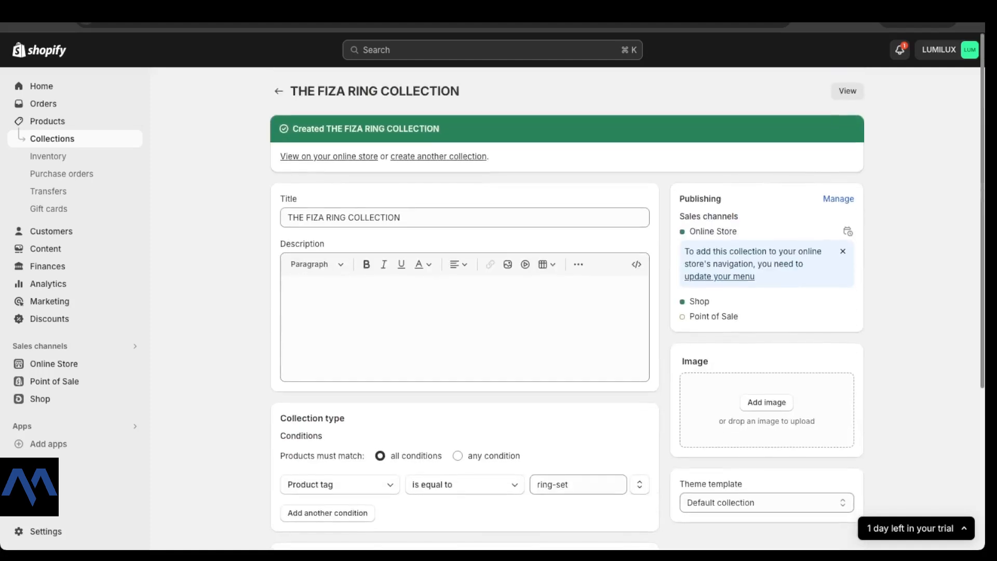
scroll(395, 402, down, 5)
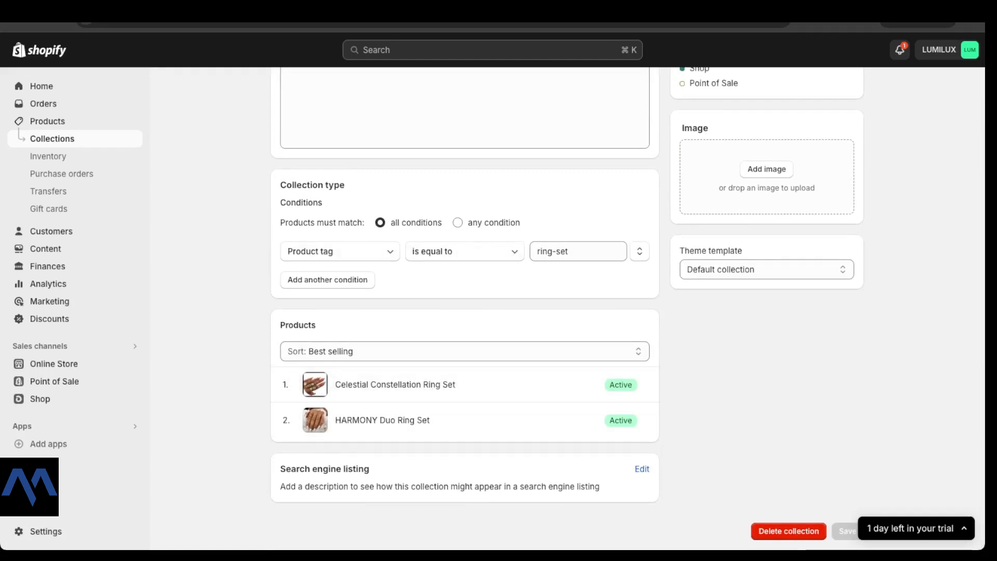
Step: Add a second condition to the ring collection and base it on Price
scroll(465, 308, up, 1)
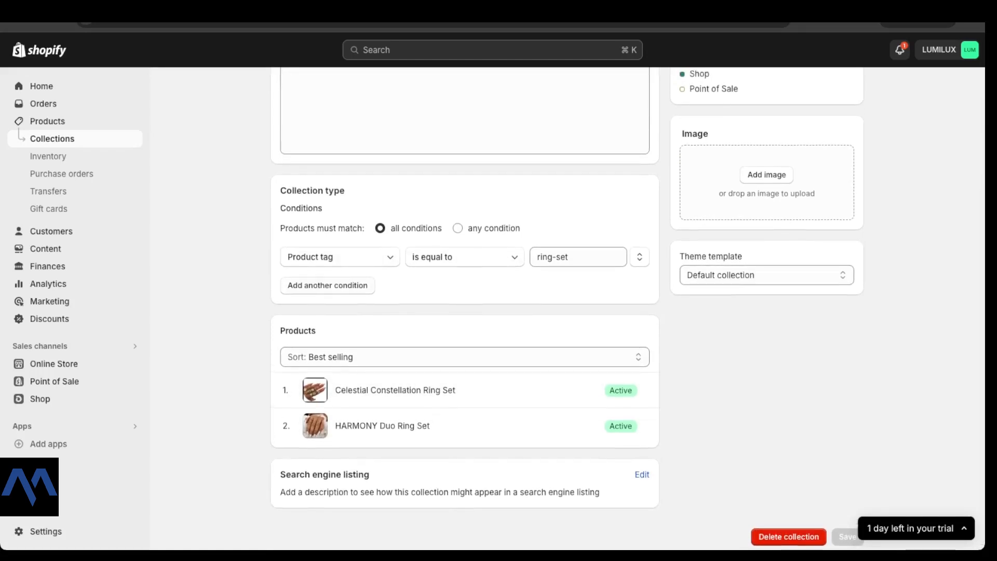
click(327, 285)
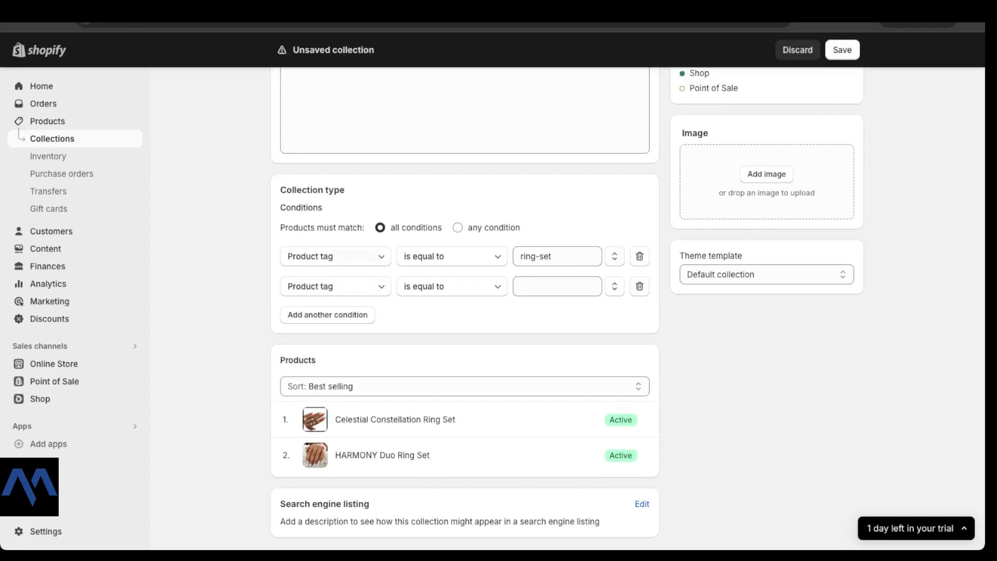
click(327, 286)
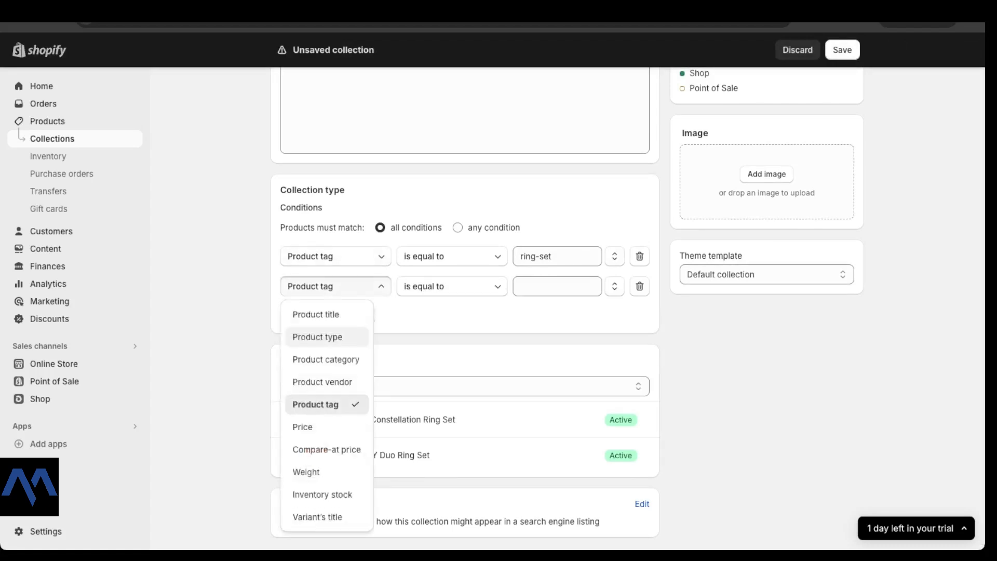
scroll(447, 442, up, 1)
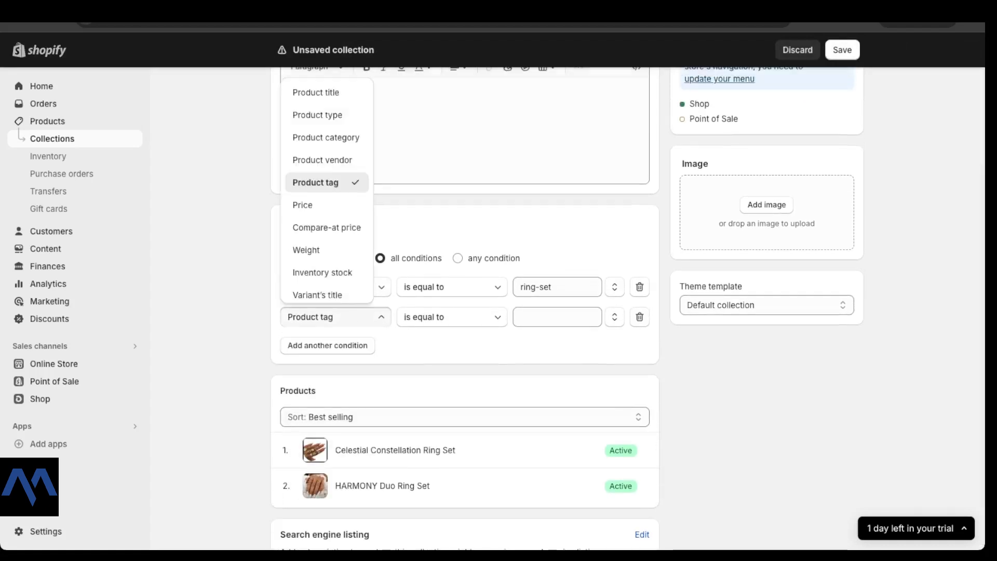
scroll(327, 259, up, 1)
scroll(327, 247, down, 1)
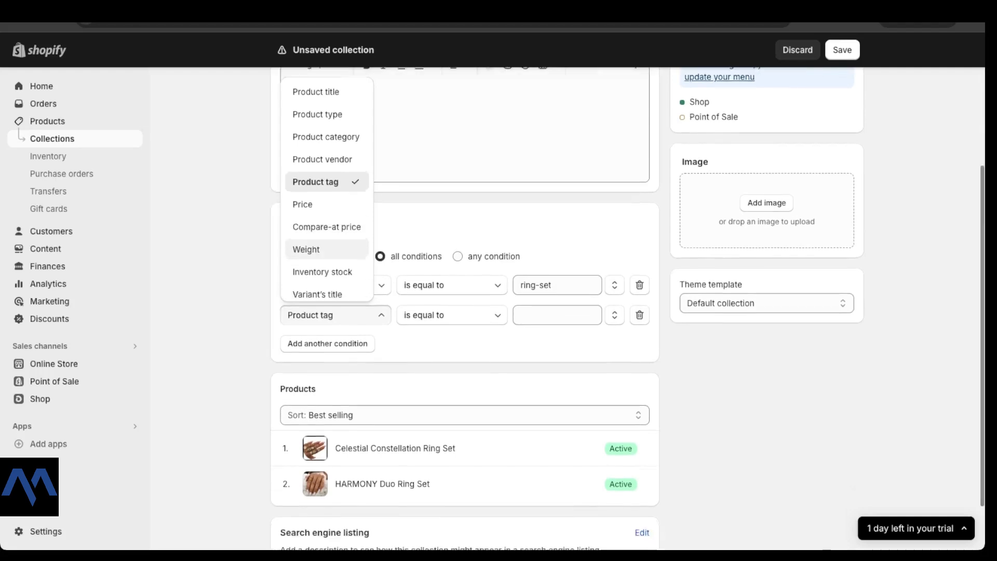
scroll(322, 192, up, 1)
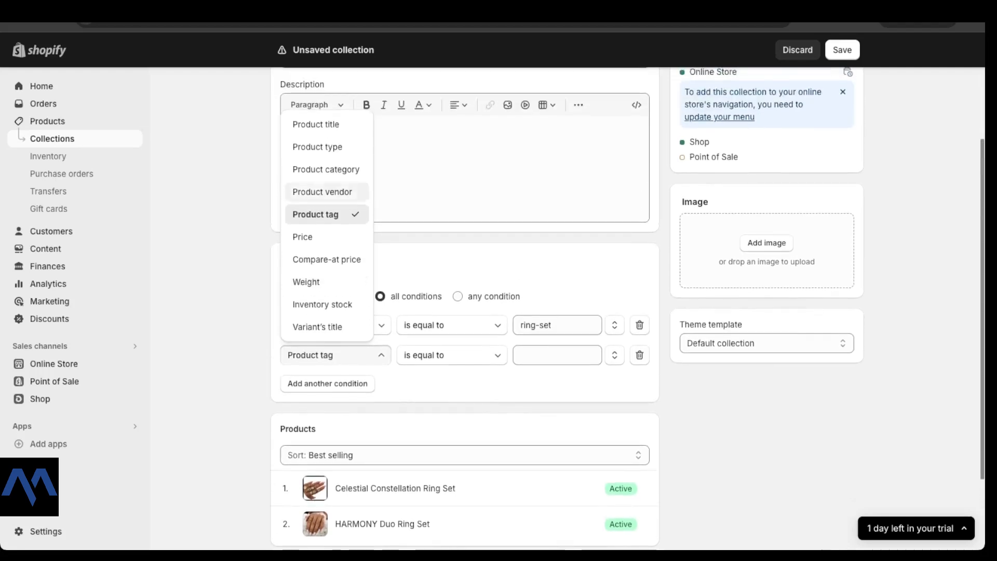
click(321, 236)
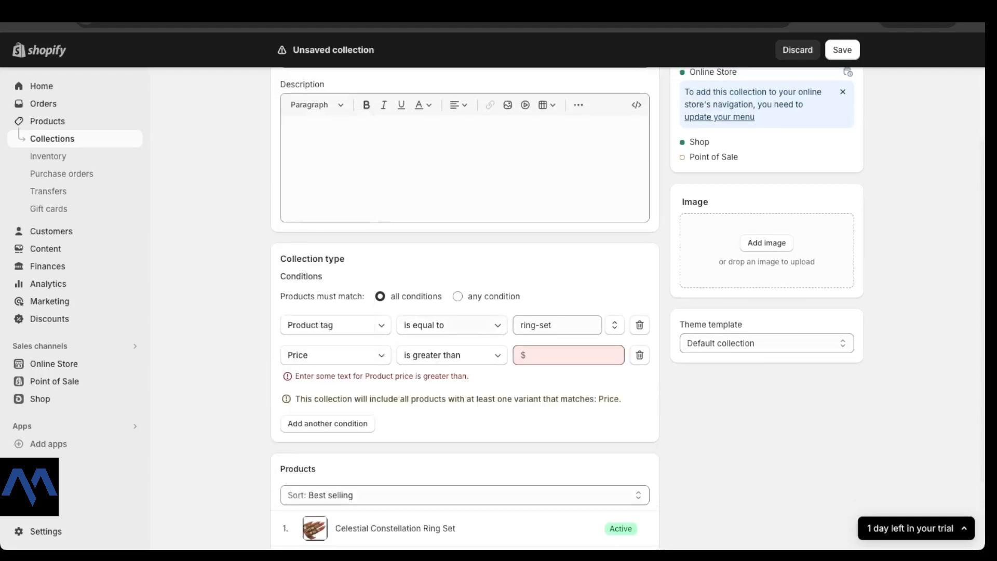
Step: Define the price condition as is less than $40
click(451, 355)
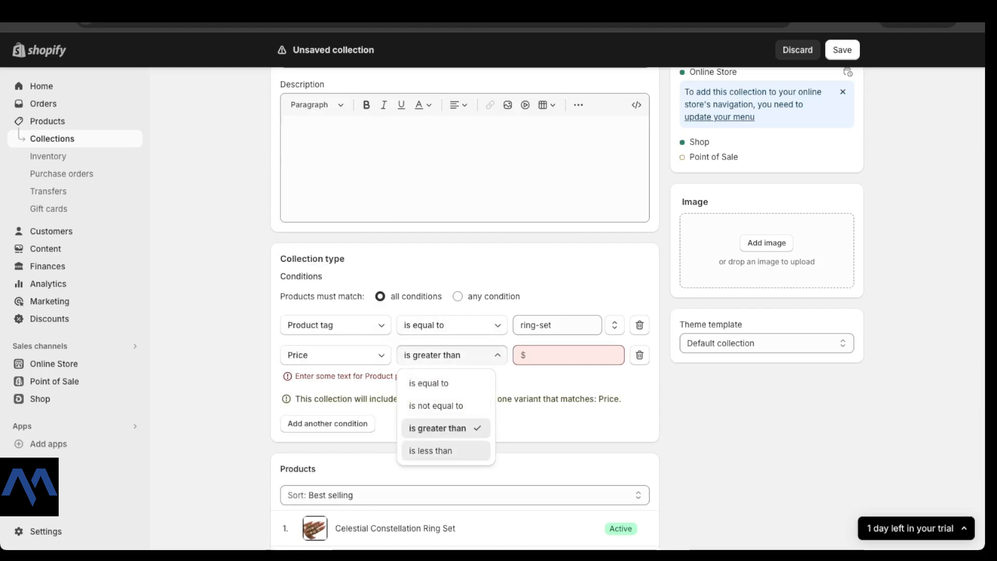
click(431, 451)
click(568, 355)
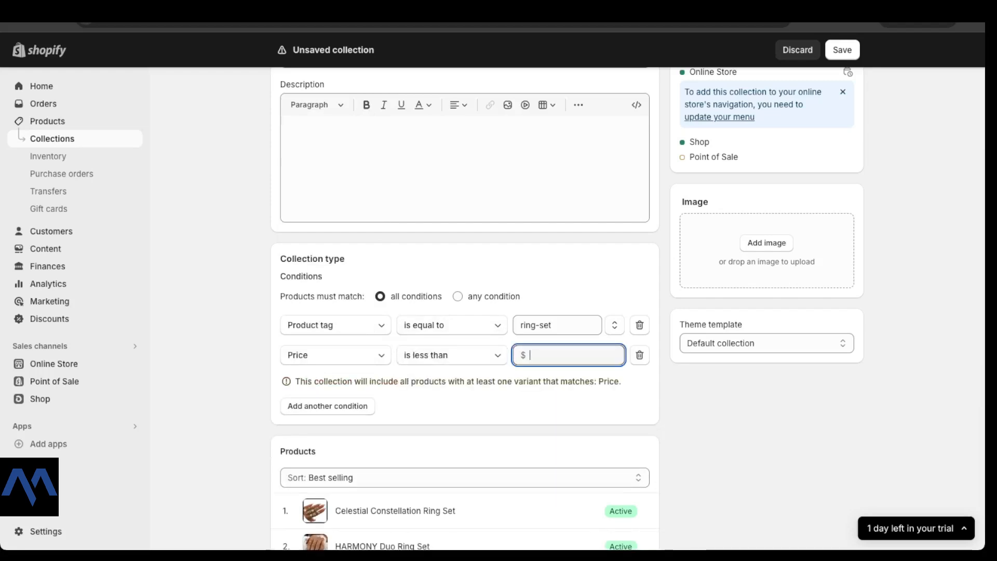
text(40)
Step: Review both collection conditions, save the collection and reload the page to refresh its product list
scroll(465, 312, down, 3)
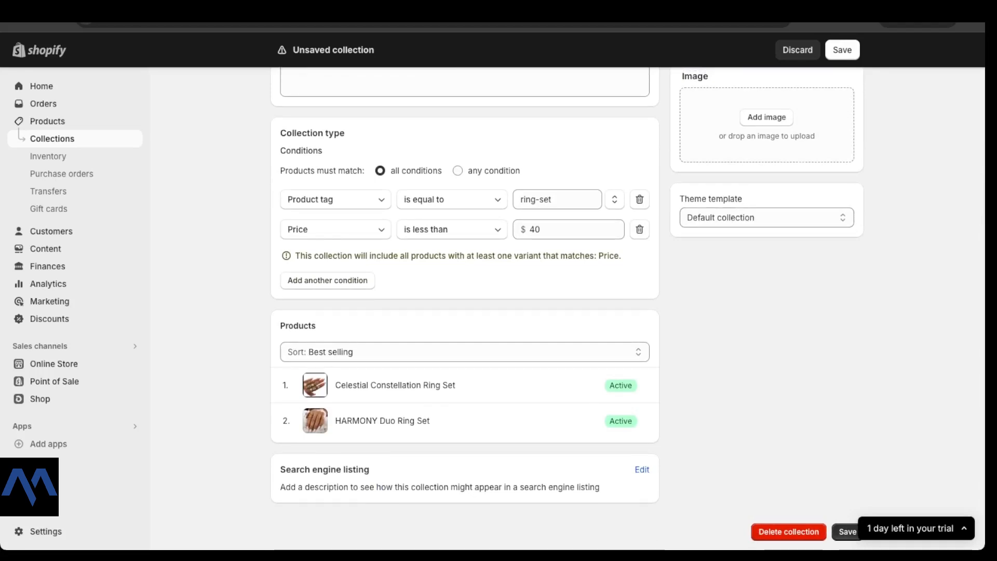
scroll(464, 312, up, 5)
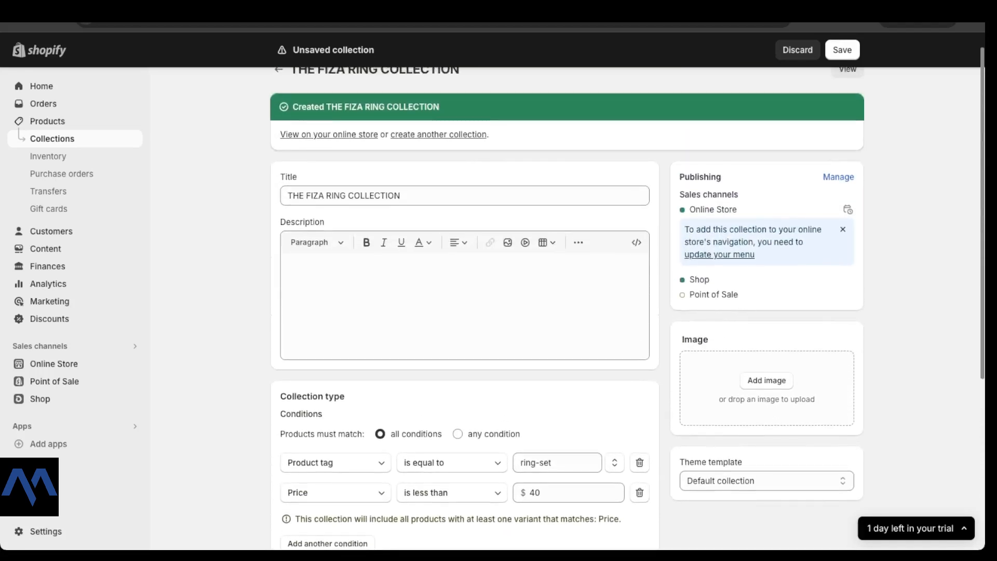
scroll(465, 312, down, 5)
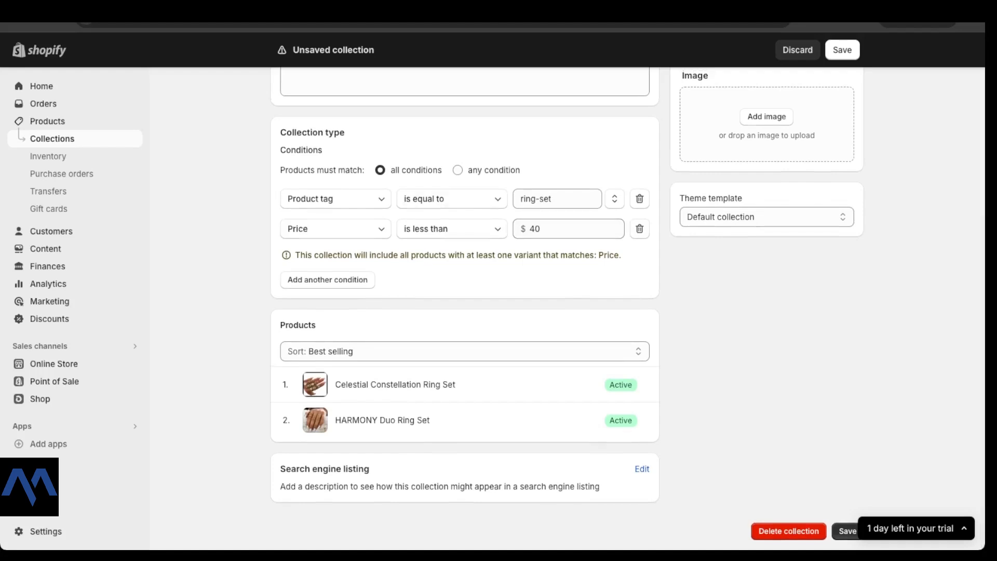
drag(322, 150, 281, 150)
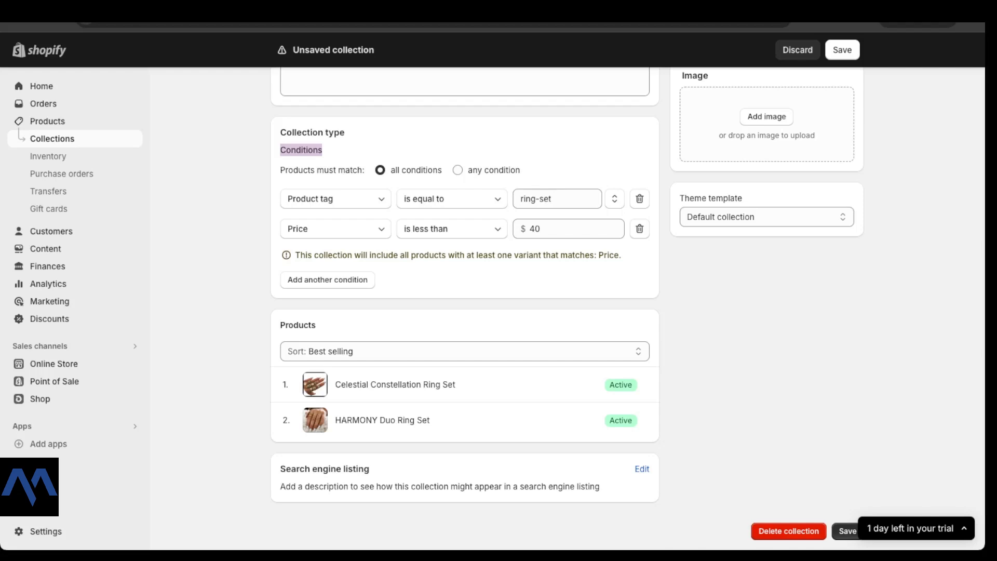
click(842, 49)
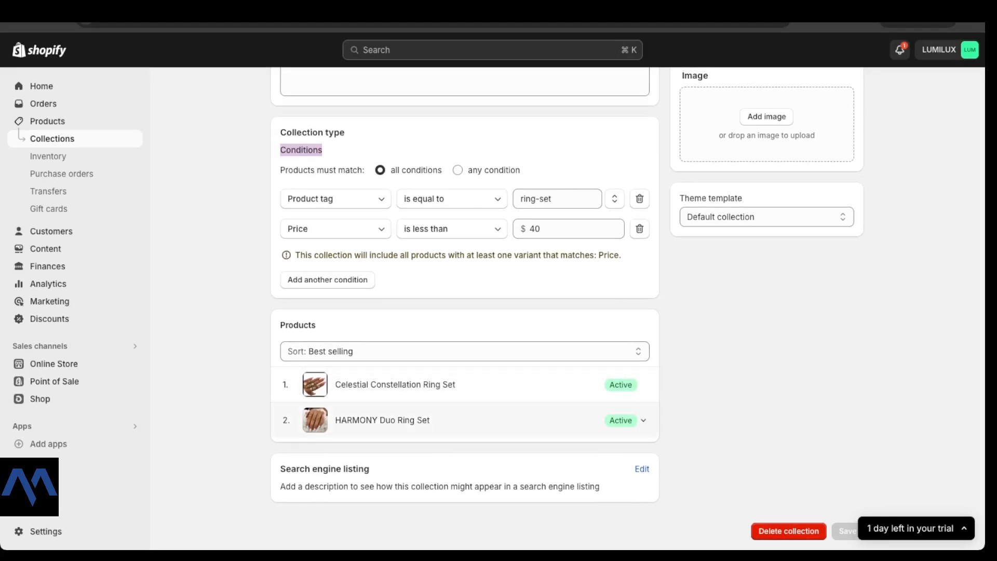
click(60, 23)
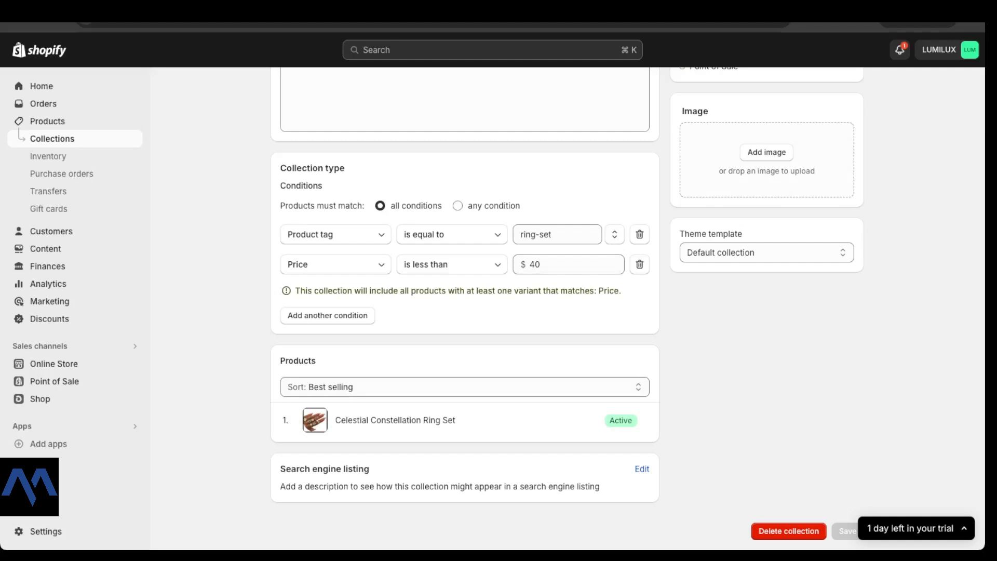
Step: Remove the price condition, save the ring collection and check its refreshed product list
click(640, 264)
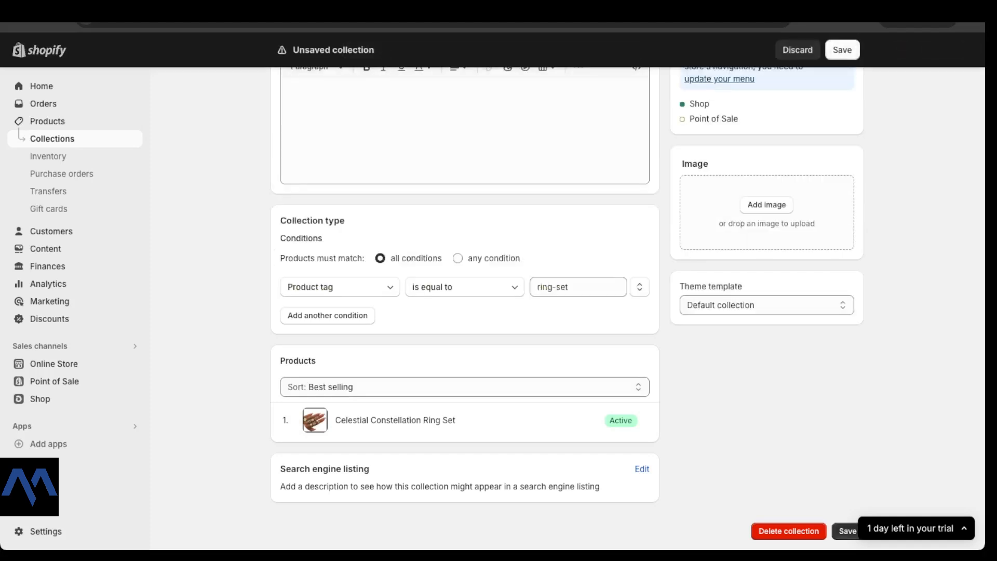
scroll(465, 291, up, 1)
click(842, 50)
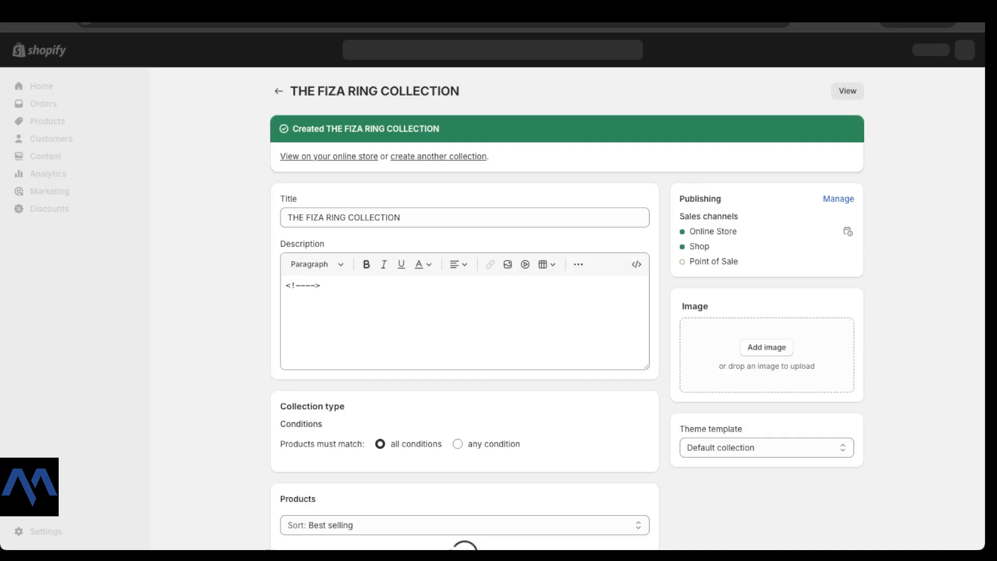
scroll(464, 312, down, 5)
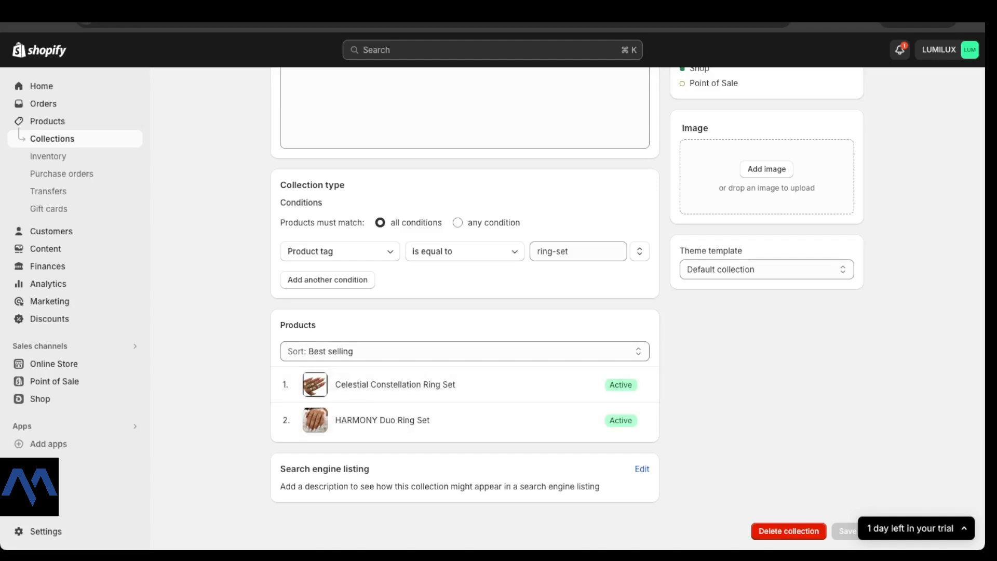
Step: Try sorting the collection's products by Newest, and return the sort order to Best selling
click(464, 352)
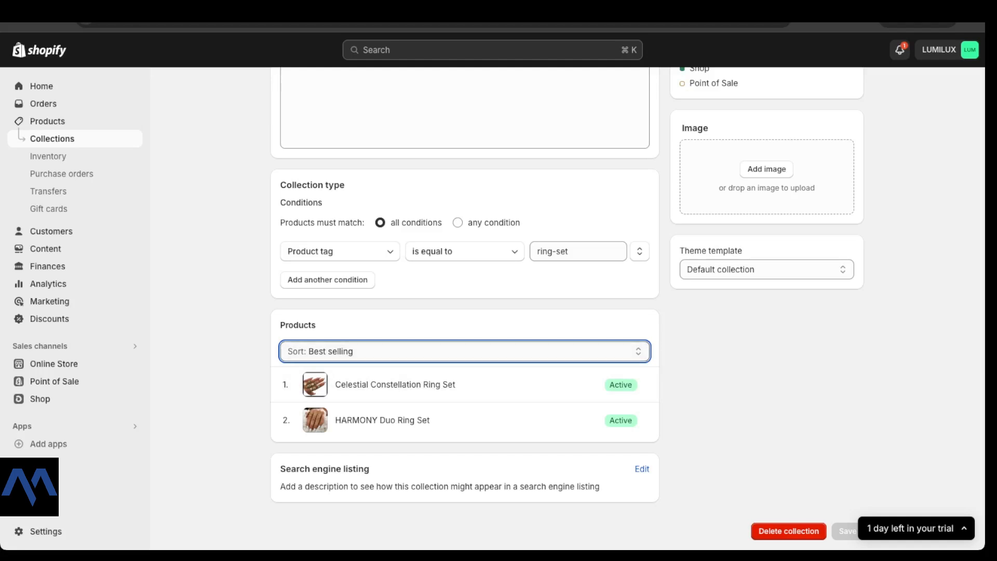
scroll(464, 332, up, 1)
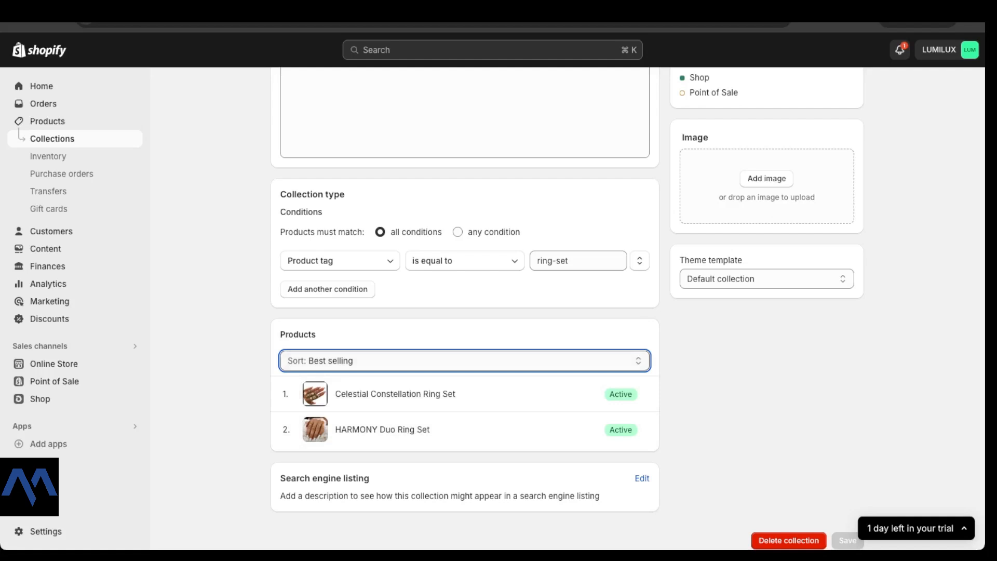
click(384, 428)
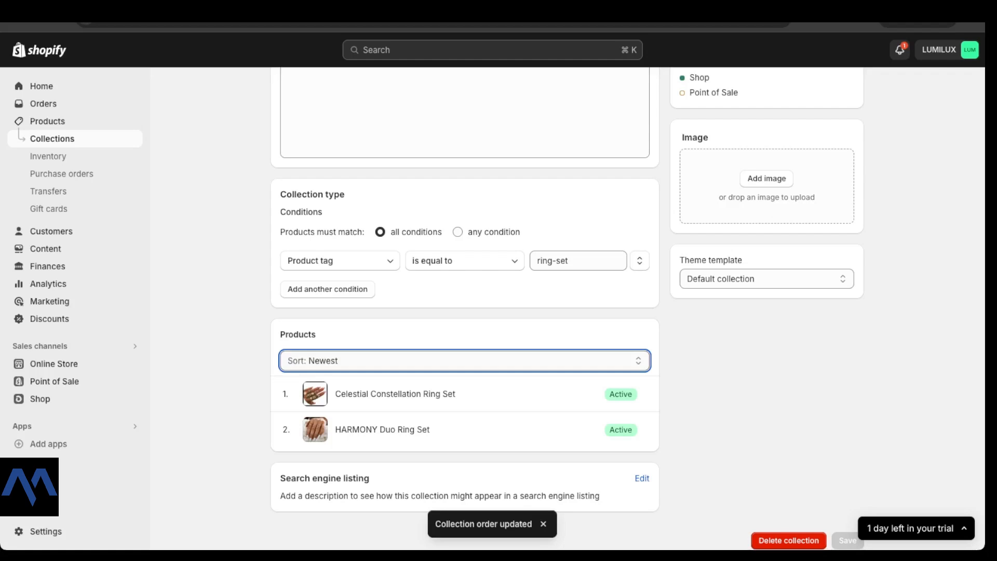
click(385, 293)
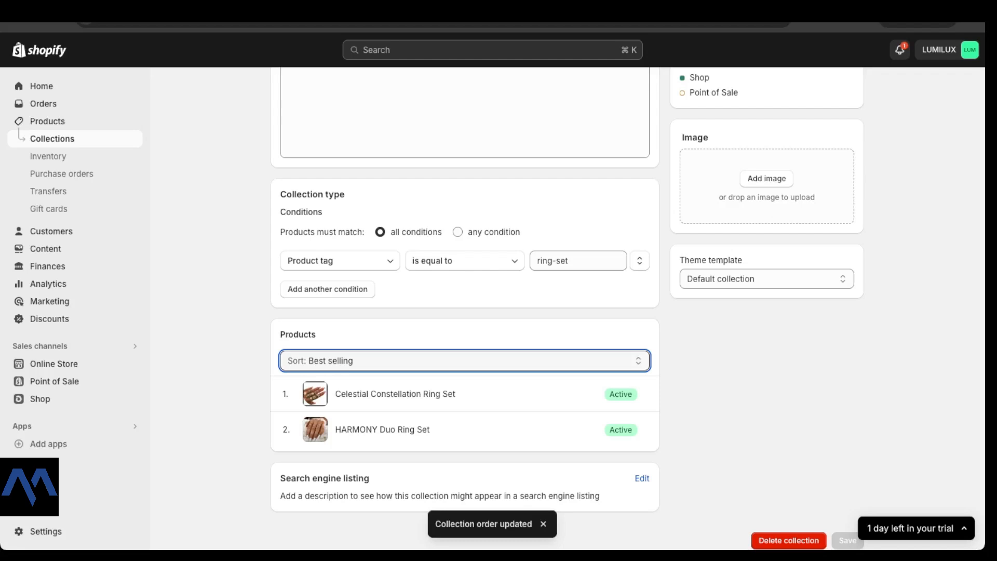
Step: Review the collection's sales channels, deselecting and reselecting all of them, and leave without applying changes
scroll(567, 308, up, 4)
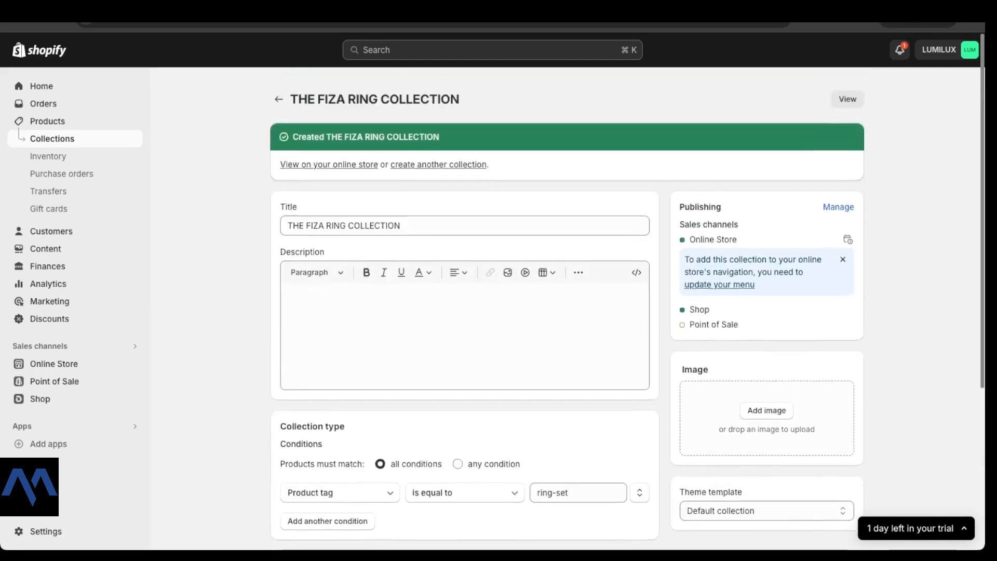
scroll(837, 171, down, 1)
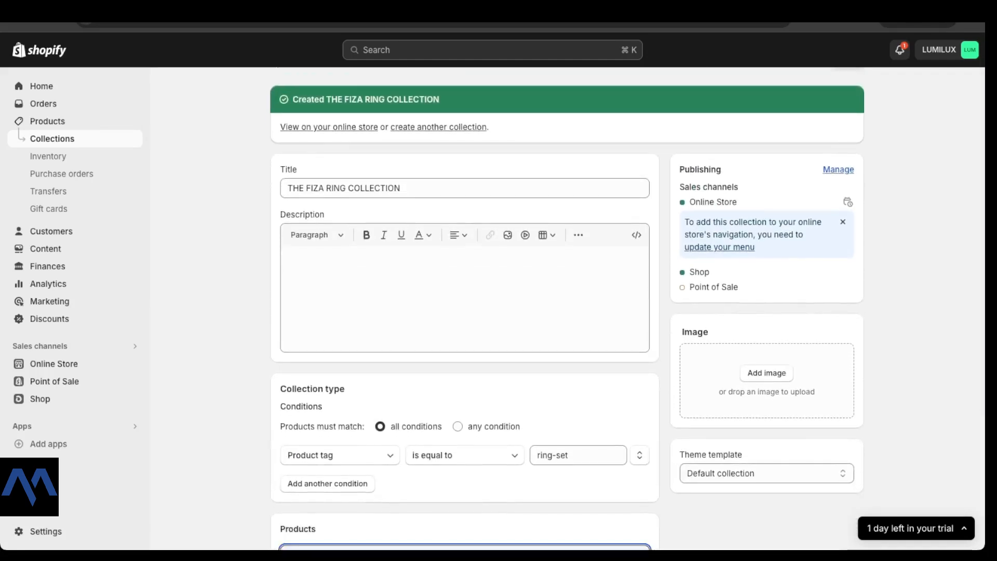
click(839, 170)
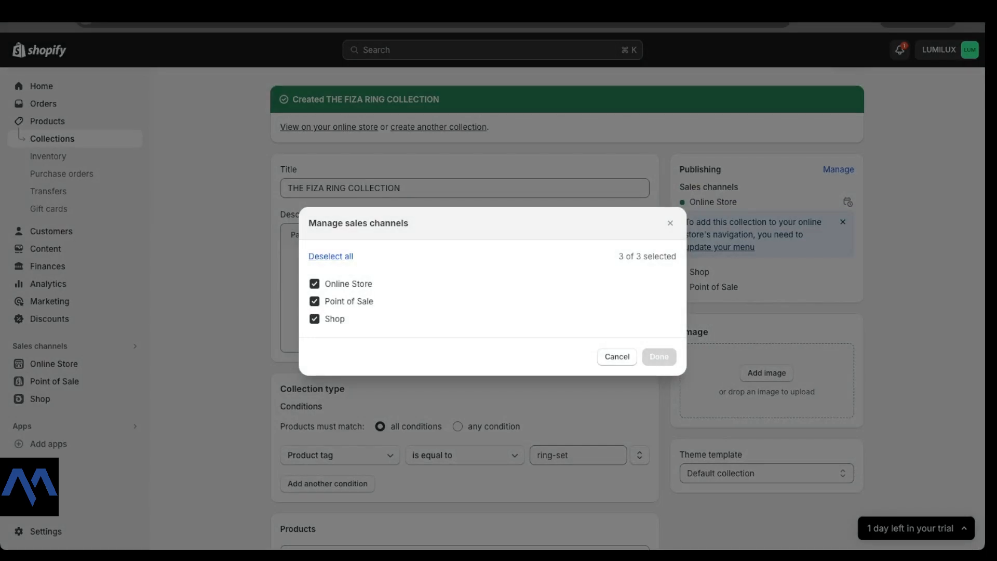
click(330, 257)
click(327, 257)
click(670, 222)
Step: View THE FIZA RING COLLECTION in the online store and look over its product listing
scroll(567, 308, down, 2)
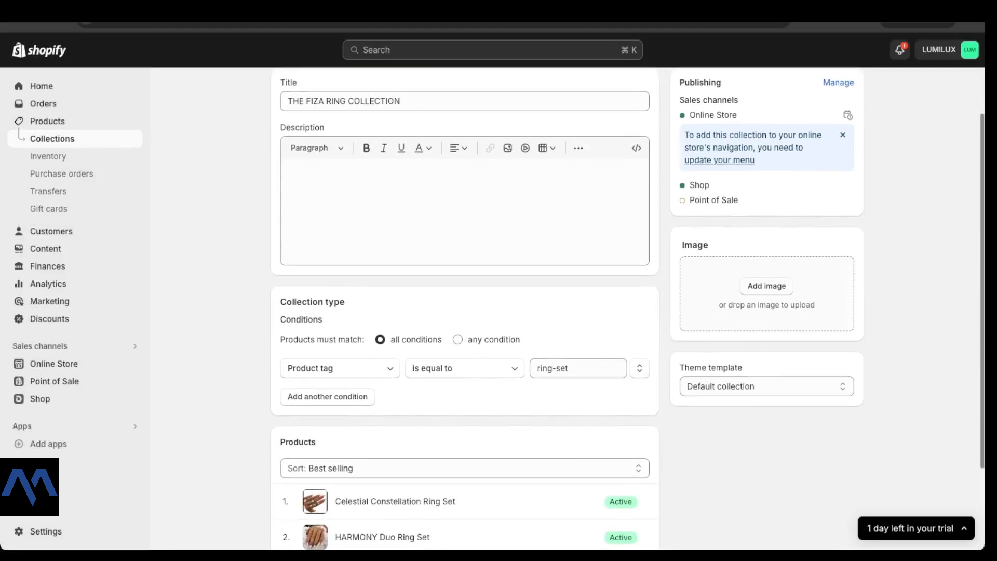
scroll(567, 308, up, 2)
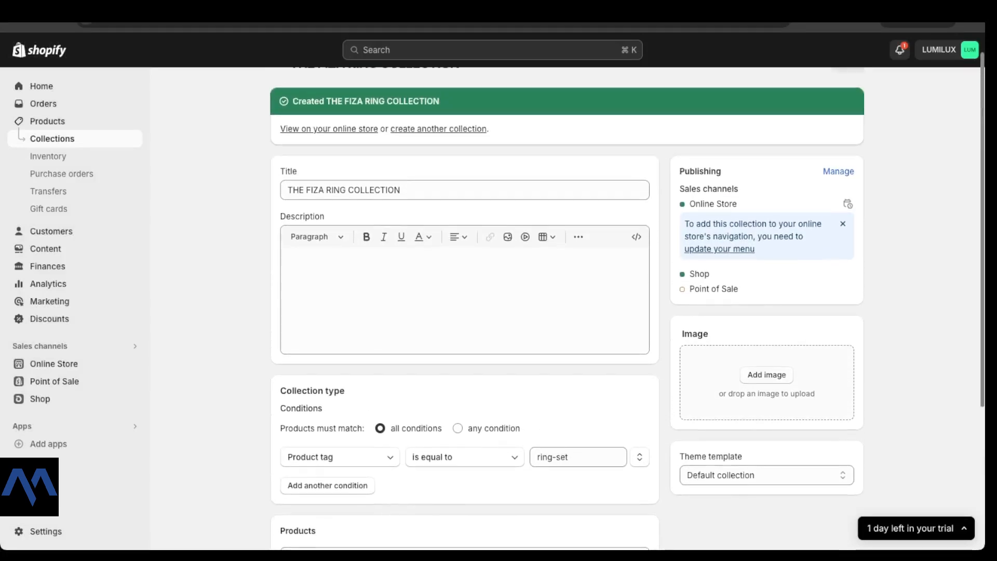
scroll(567, 309, up, 1)
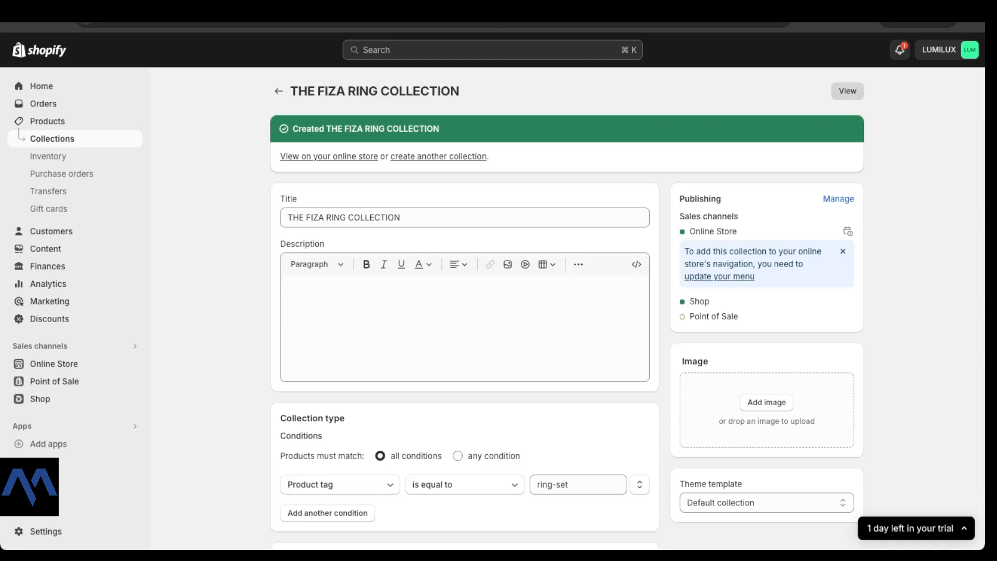
right_click(848, 91)
right_click(847, 90)
click(848, 91)
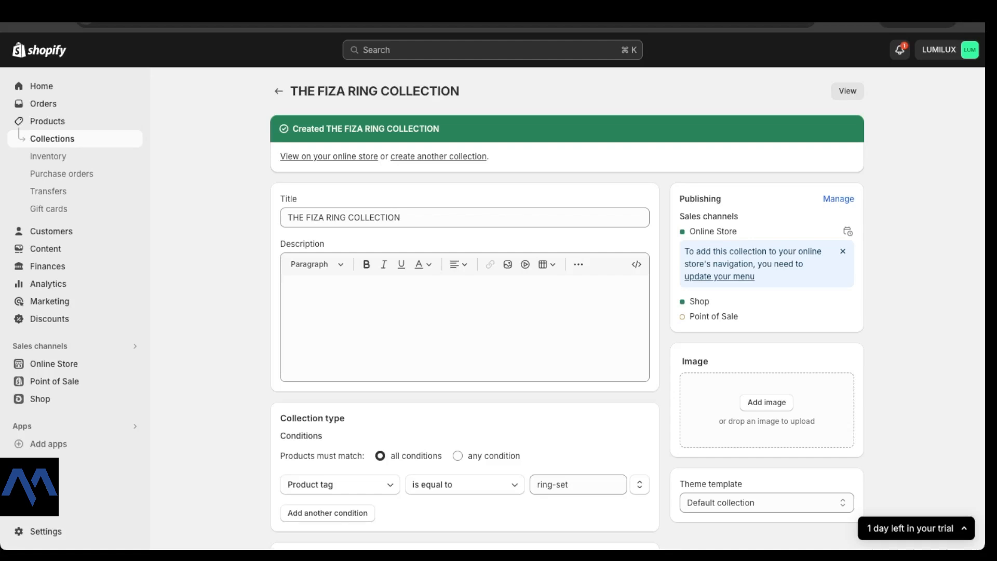
click(847, 91)
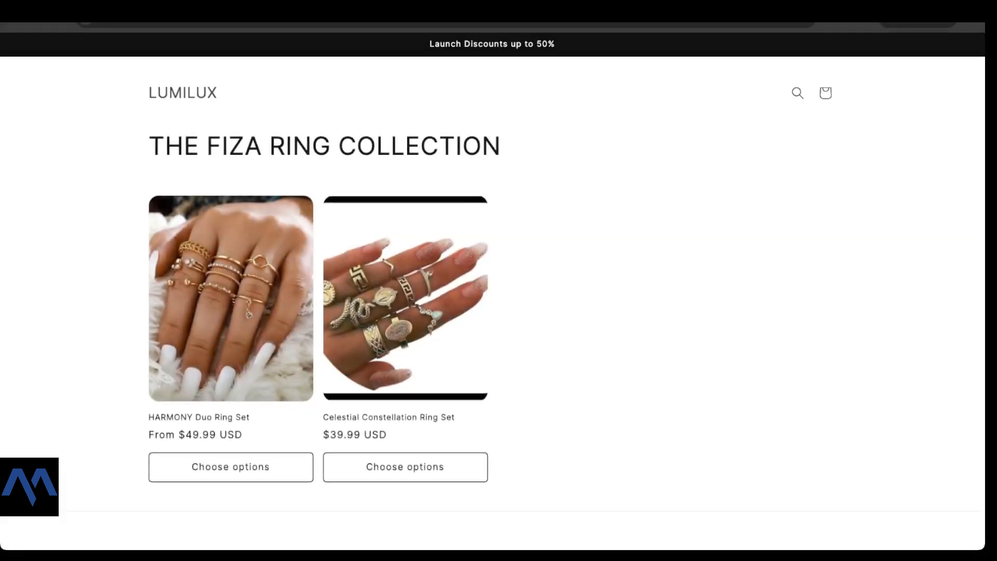
scroll(493, 291, down, 3)
scroll(493, 291, up, 3)
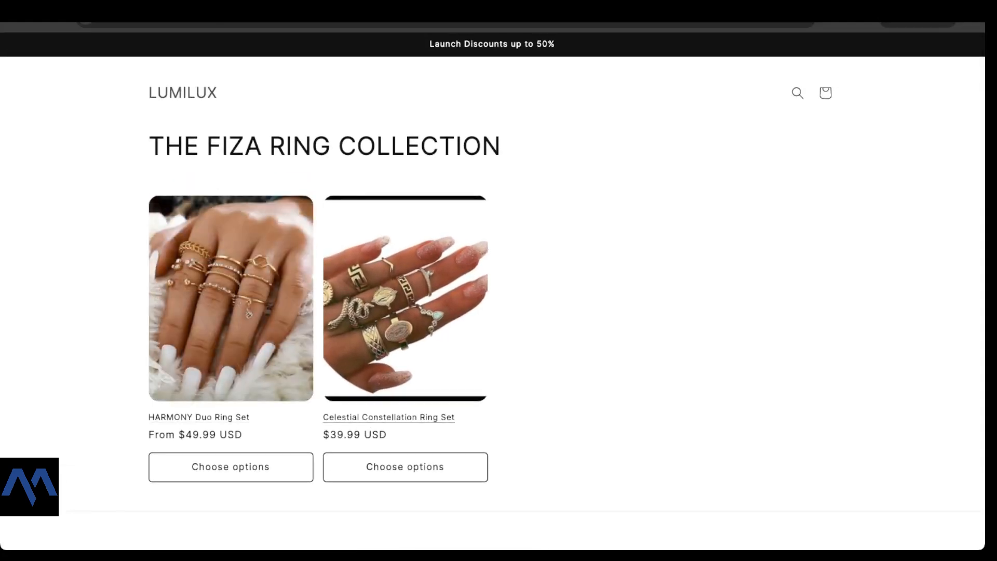
Step: Examine the HARMONY Duo Ring Set product page, return to the collection page and close the storefront
click(230, 312)
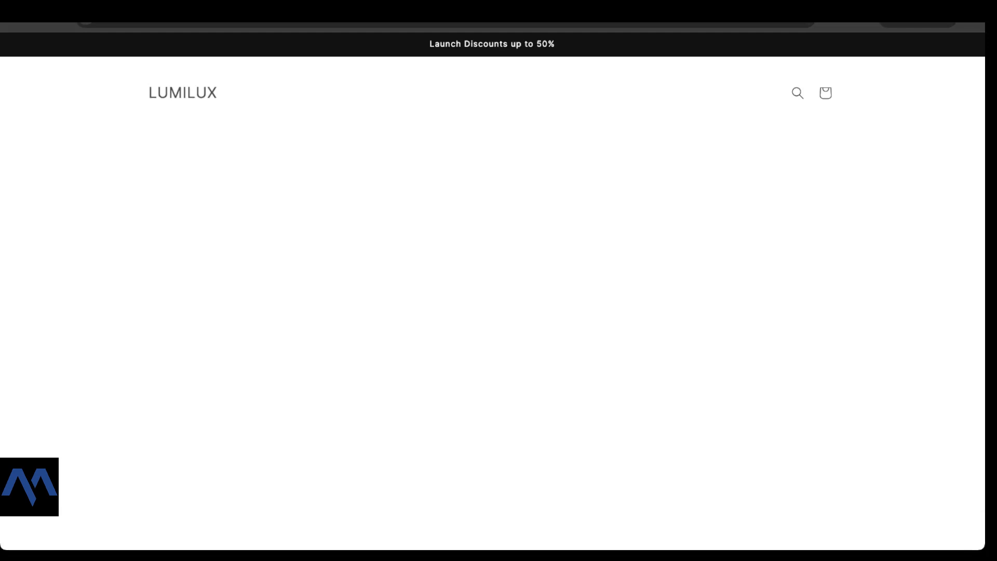
scroll(231, 312, down, 5)
scroll(230, 311, up, 5)
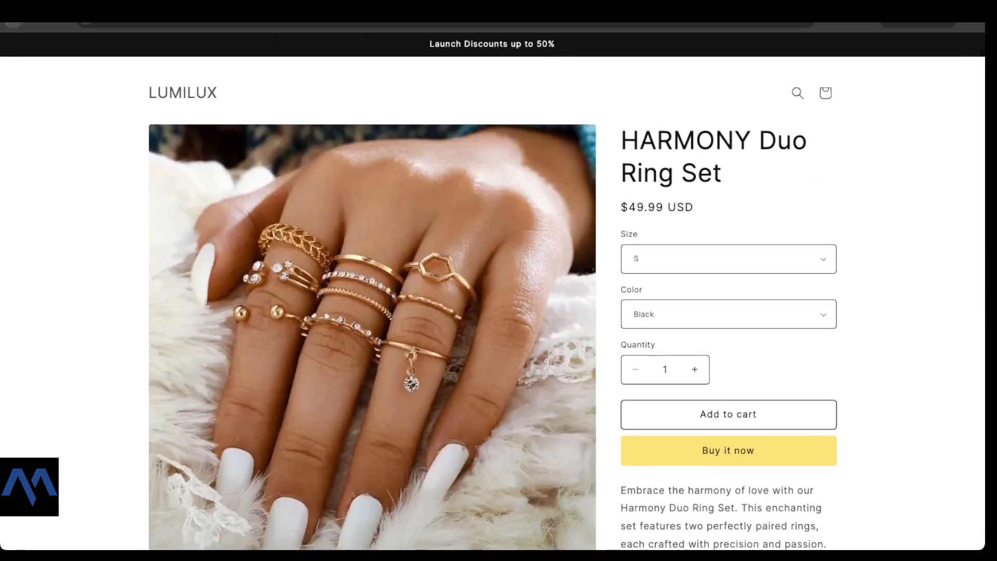
click(14, 24)
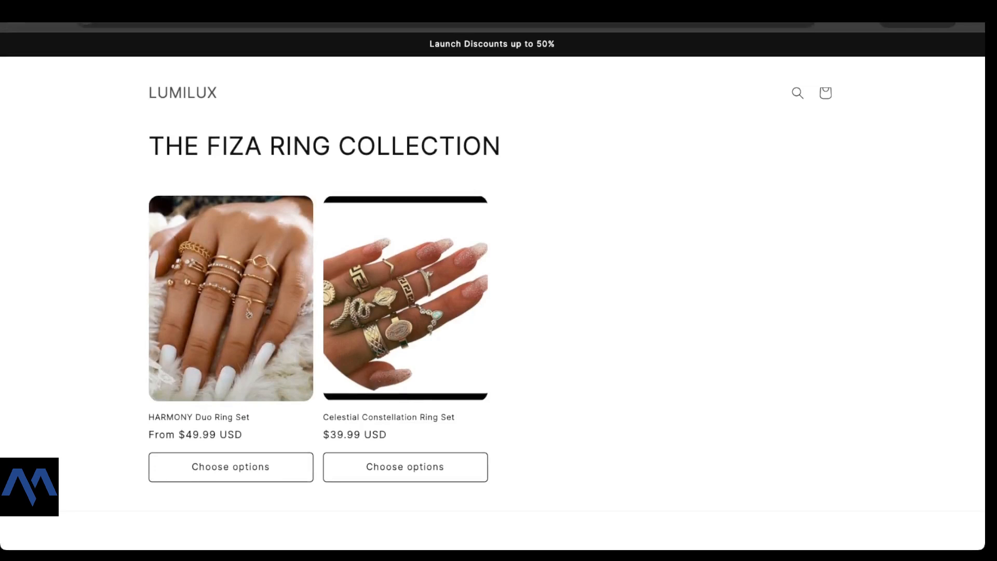
key(super+w)
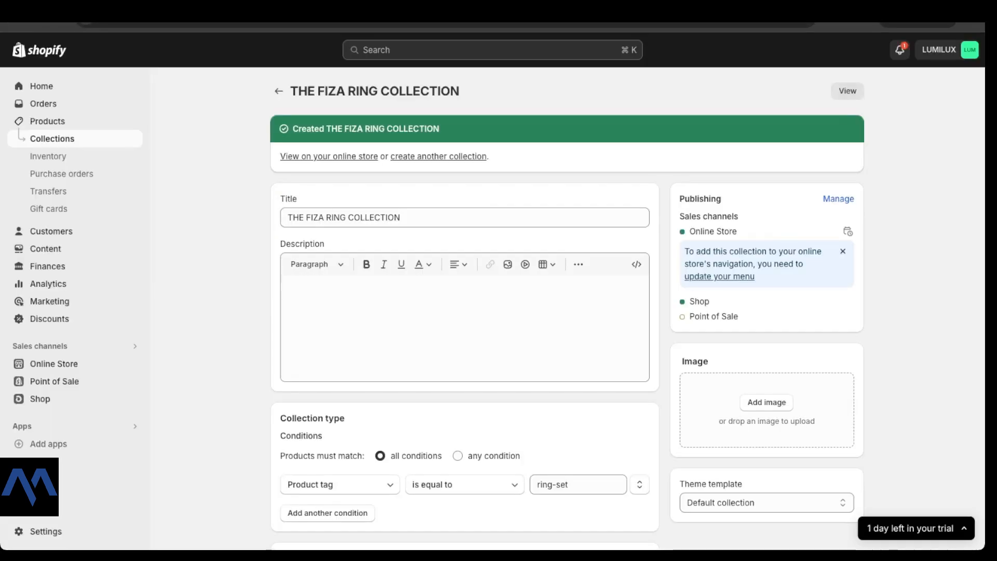
Step: Review the ring collection's ring-set tag condition and product list, and return to the collections overview
scroll(465, 311, down, 3)
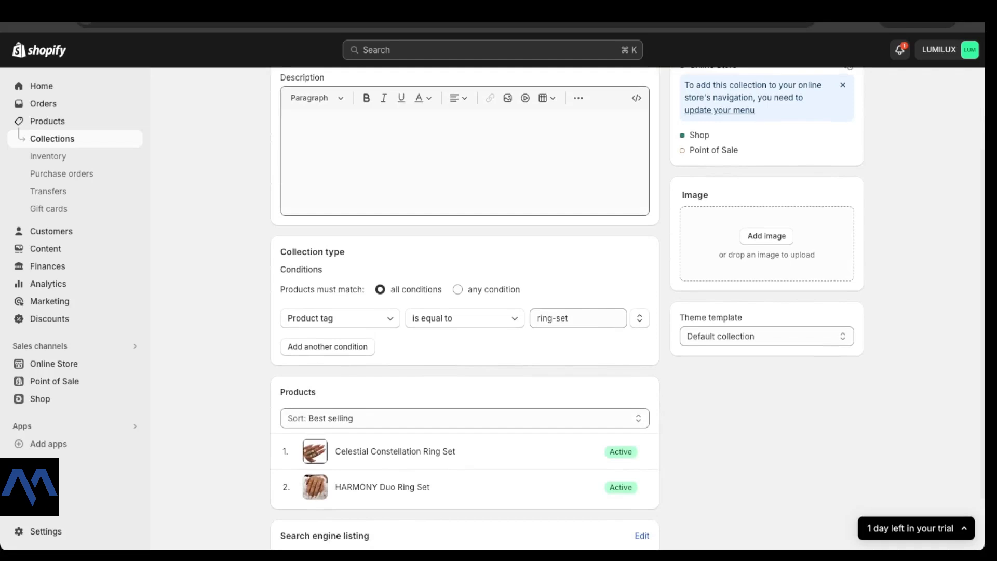
scroll(465, 312, down, 1)
drag(569, 260, 535, 260)
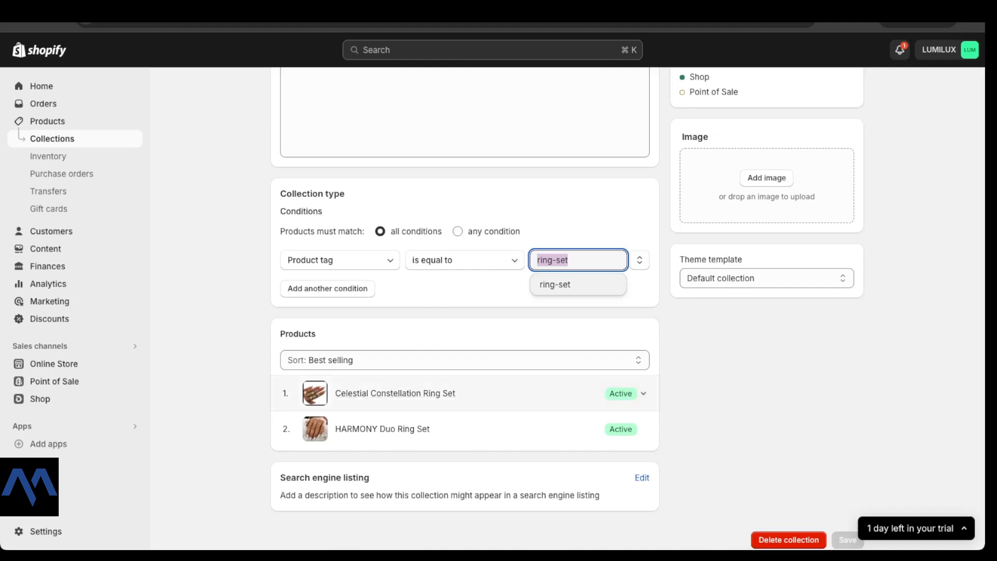
scroll(394, 400, up, 1)
scroll(395, 410, up, 4)
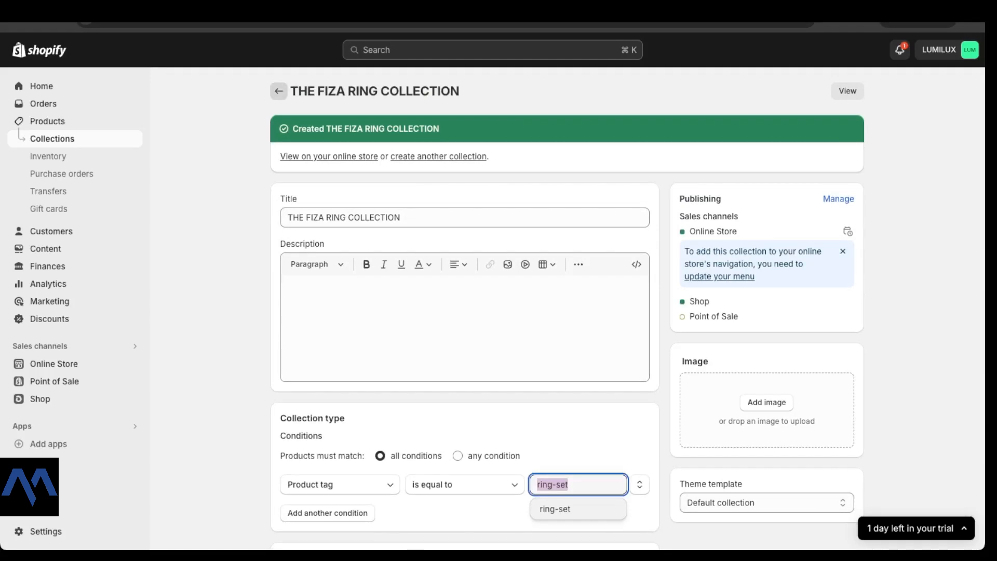
click(279, 91)
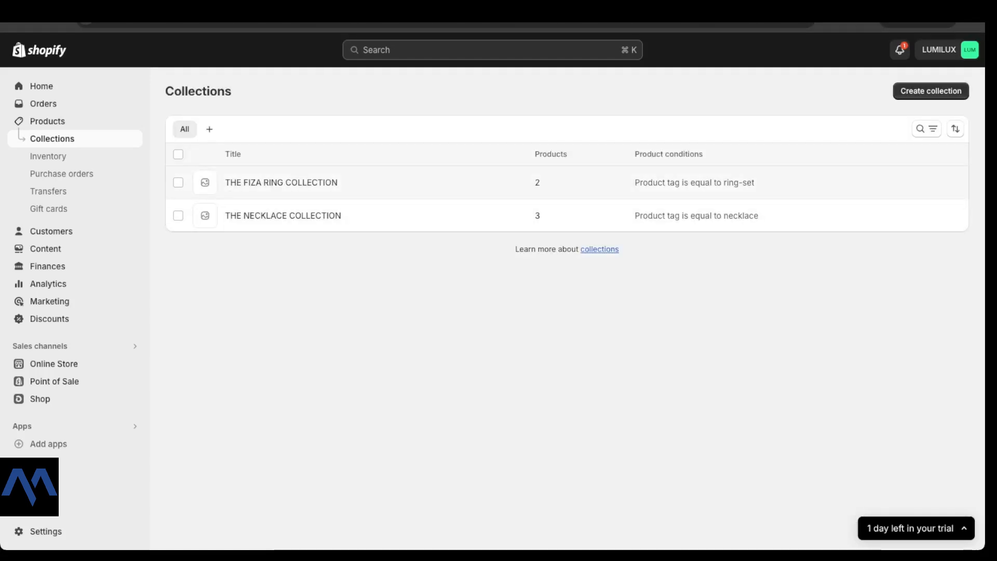